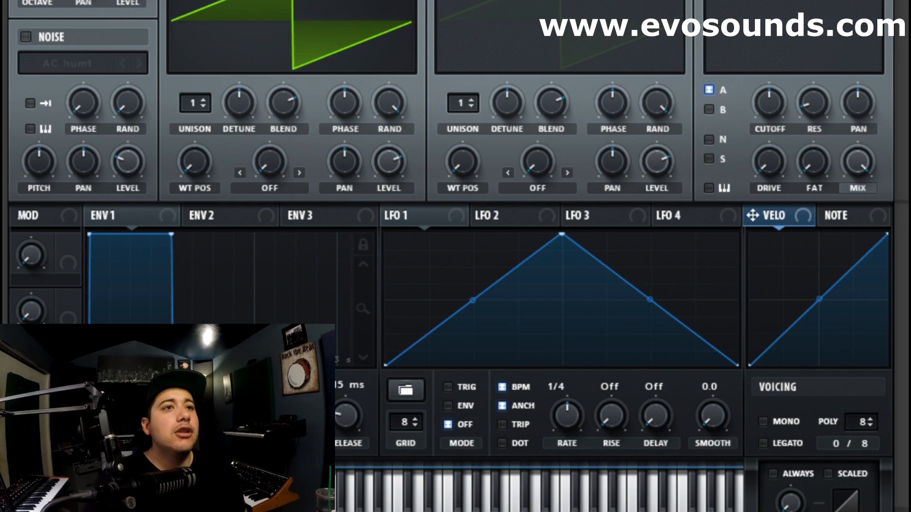
- Load the analog Basic Shapes wavetable into oscillator A and move its wavetable position to the saw shape
{"action": "left_click", "coordinate": [285, 1]}
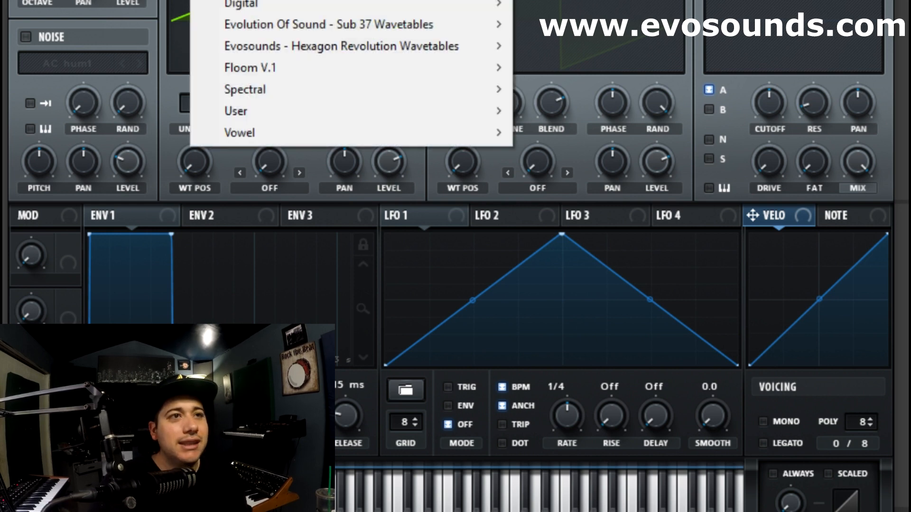
{"action": "mouse_move", "coordinate": [284, 1]}
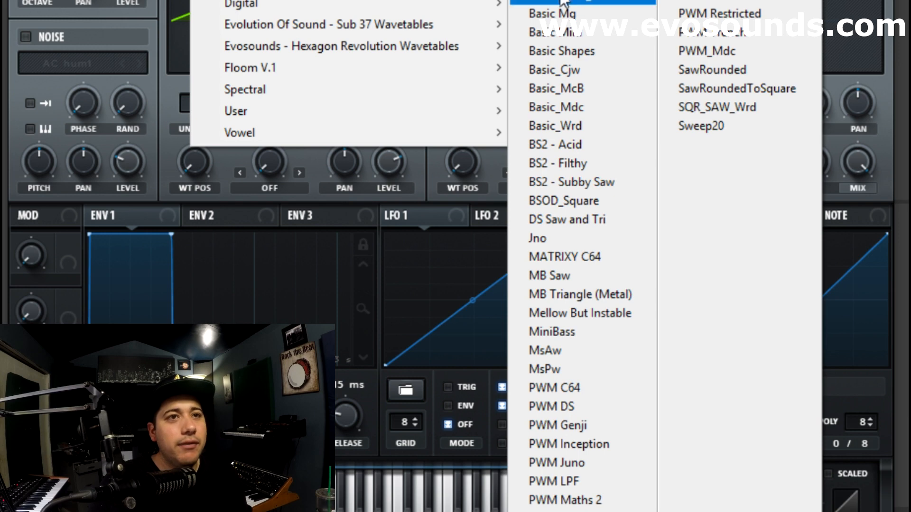
{"action": "left_click", "coordinate": [576, 52]}
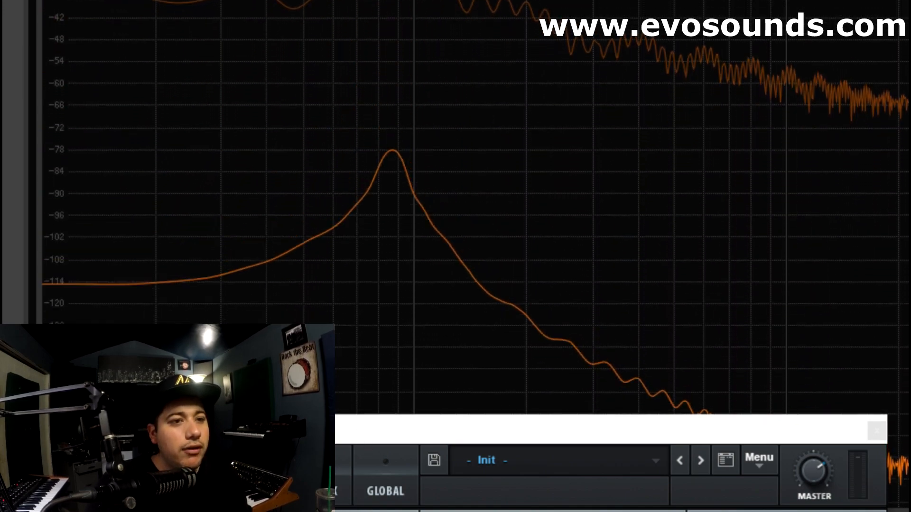
{"action": "left_click_drag", "start_coordinate": [303, 433], "coordinate": [133, 134]}
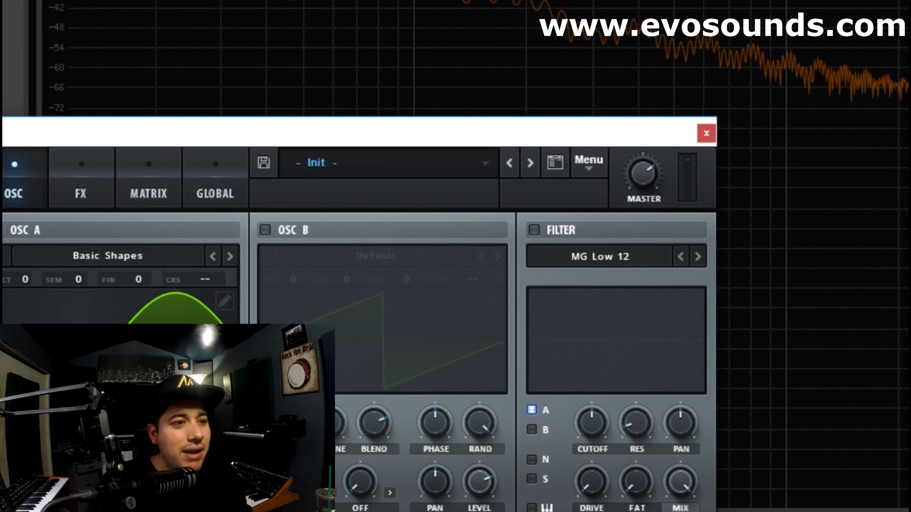
{"action": "left_click_drag", "start_coordinate": [30, 482], "coordinate": [30, 470]}
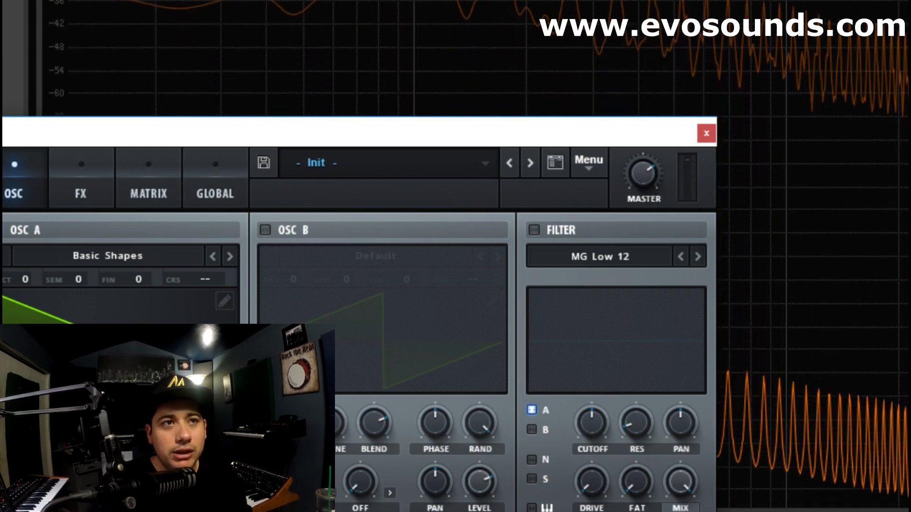
- Load the analog Analog_BD_Sin wavetable into oscillator A
{"action": "left_click", "coordinate": [123, 257]}
{"action": "mouse_move", "coordinate": [166, 281]}
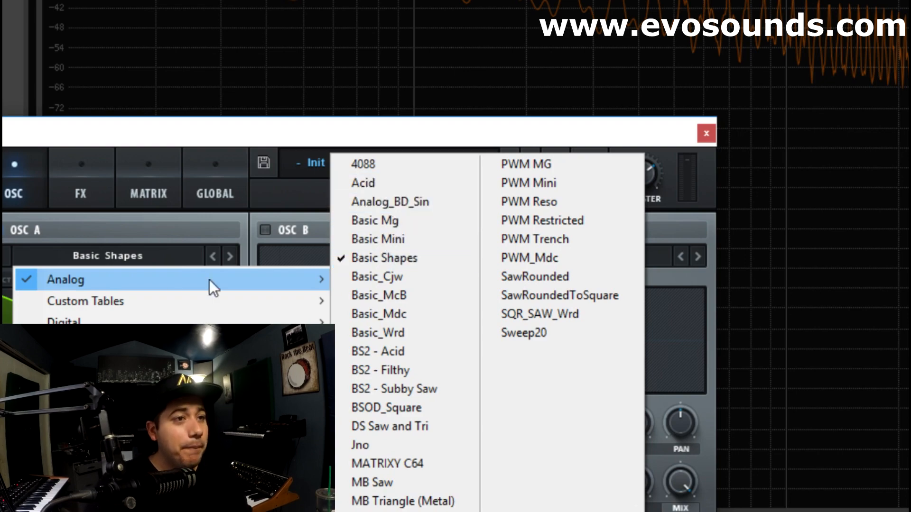
{"action": "mouse_move", "coordinate": [135, 281]}
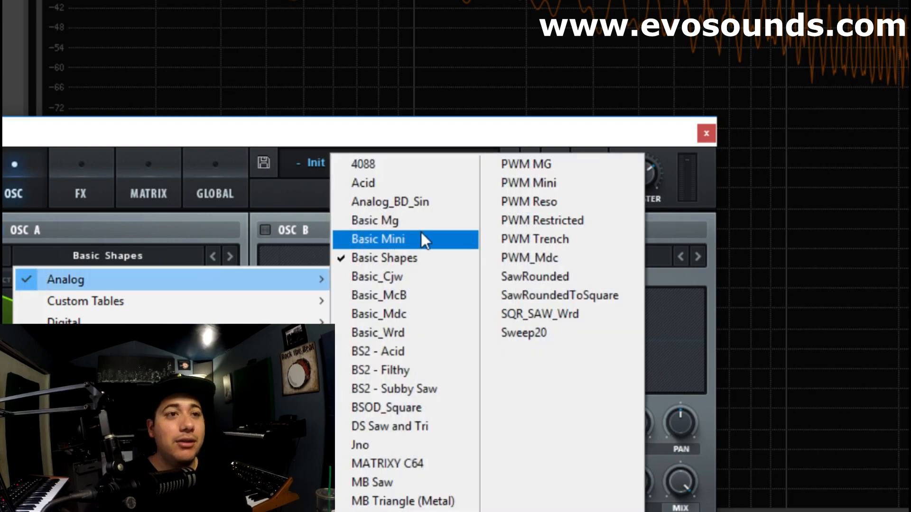
{"action": "left_click", "coordinate": [465, 210]}
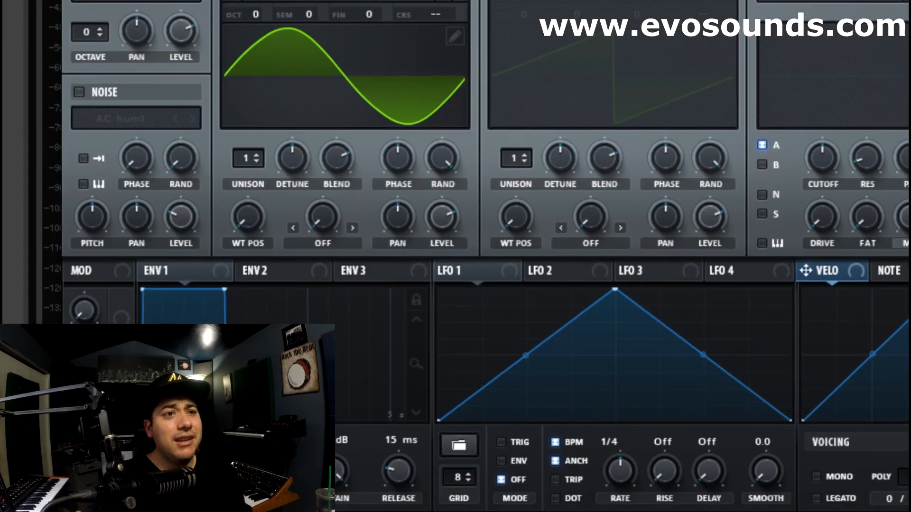
- Enable oscillator B and load the analog Basic Shapes wavetable into it
{"action": "left_click", "coordinate": [498, 0]}
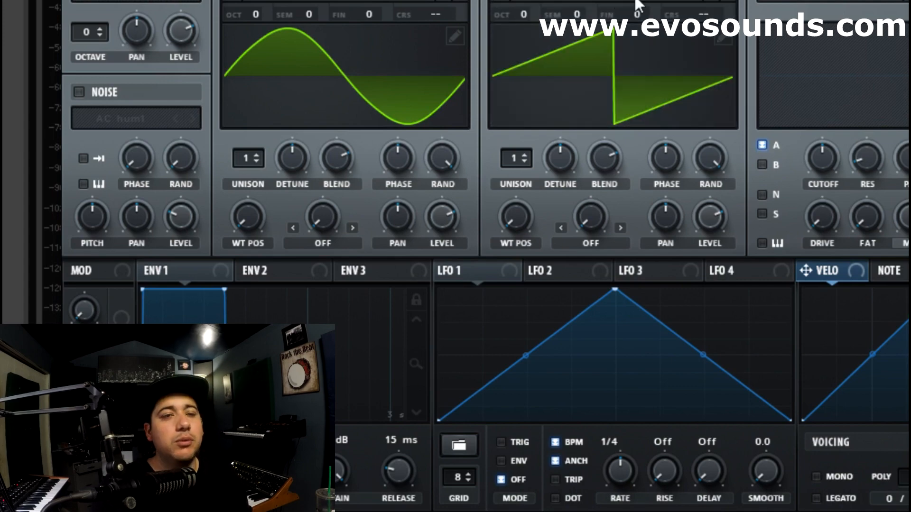
{"action": "left_click", "coordinate": [635, 1]}
{"action": "mouse_move", "coordinate": [664, 24]}
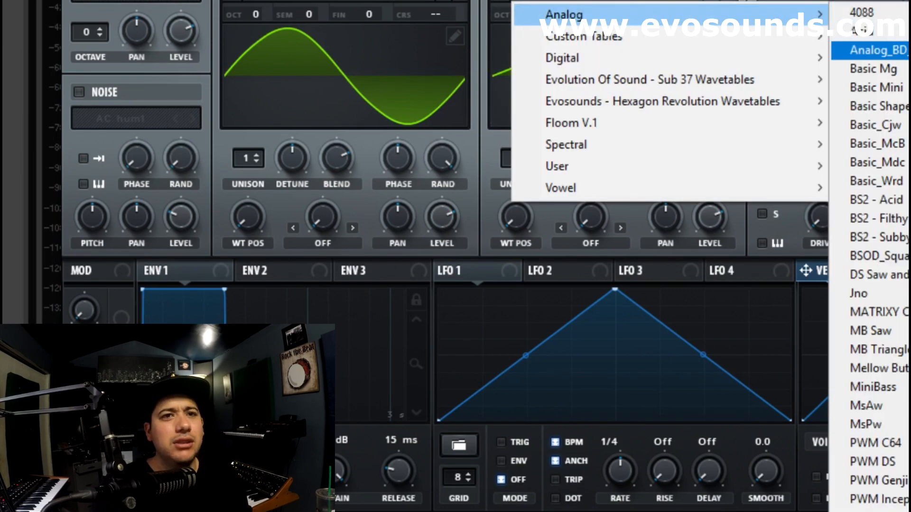
{"action": "left_click", "coordinate": [878, 106]}
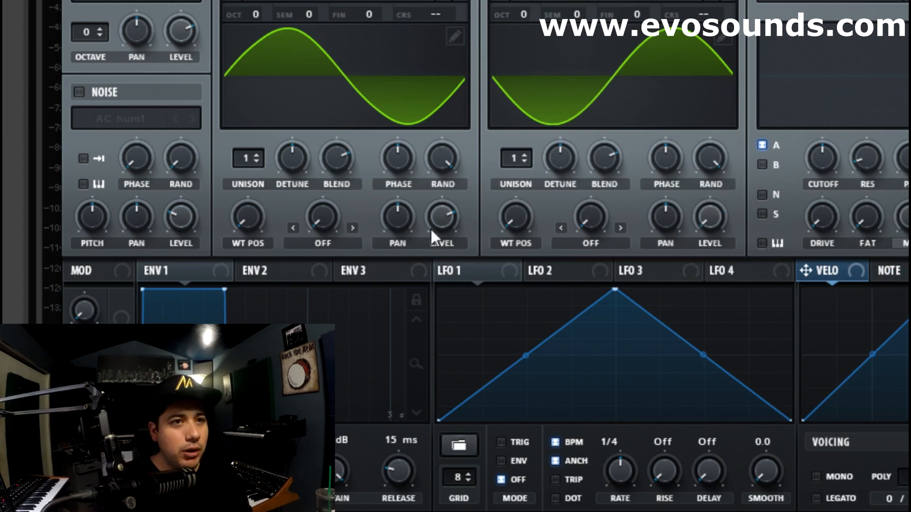
- Set oscillator A's warp mode to FM (from B) and raise the warp amount
{"action": "left_click", "coordinate": [324, 240]}
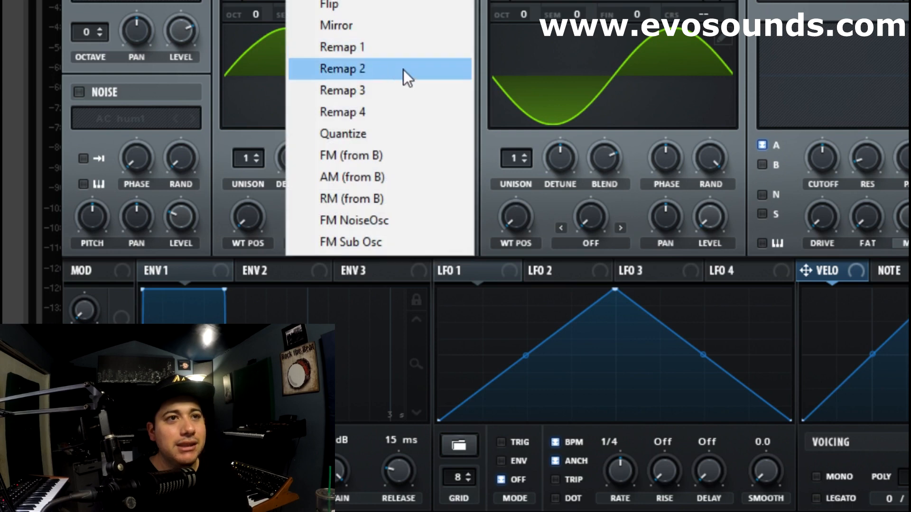
{"action": "left_click", "coordinate": [430, 153]}
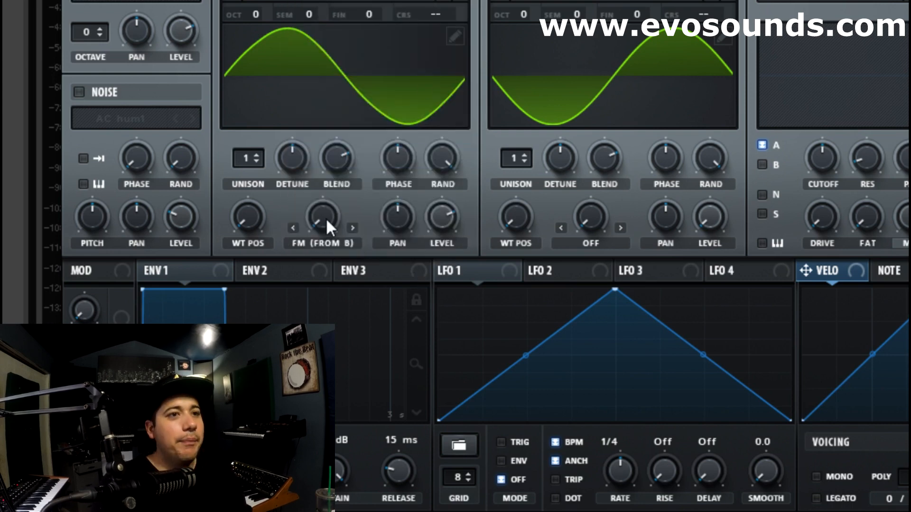
{"action": "left_click_drag", "start_coordinate": [326, 218], "coordinate": [426, 197]}
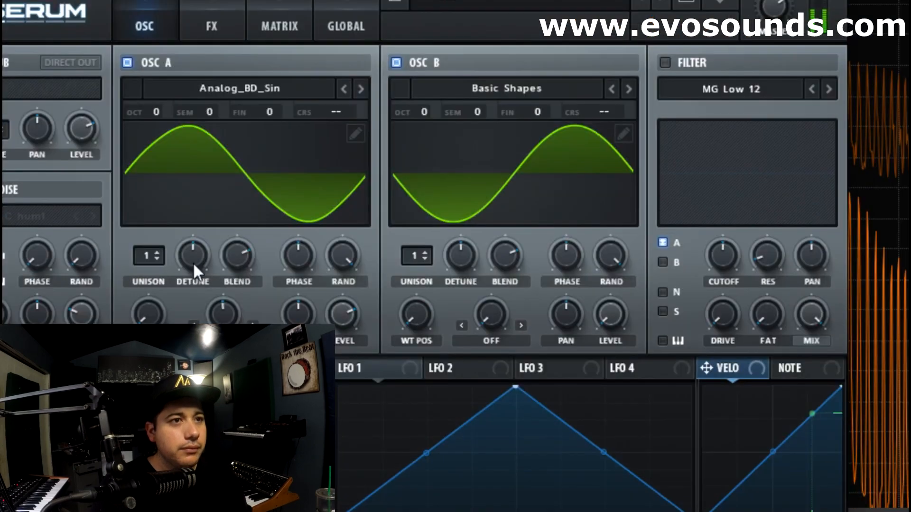
{"action": "left_click_drag", "start_coordinate": [226, 325], "coordinate": [250, 320]}
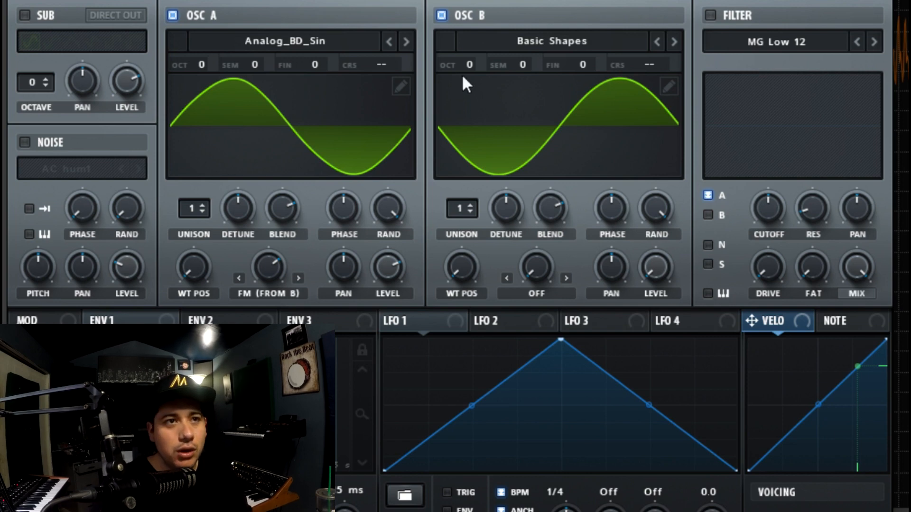
- Try oscillator B at +3 and +1 octaves, raising oscillator A's FM warp amount
{"action": "left_click_drag", "start_coordinate": [523, 52], "coordinate": [539, 44]}
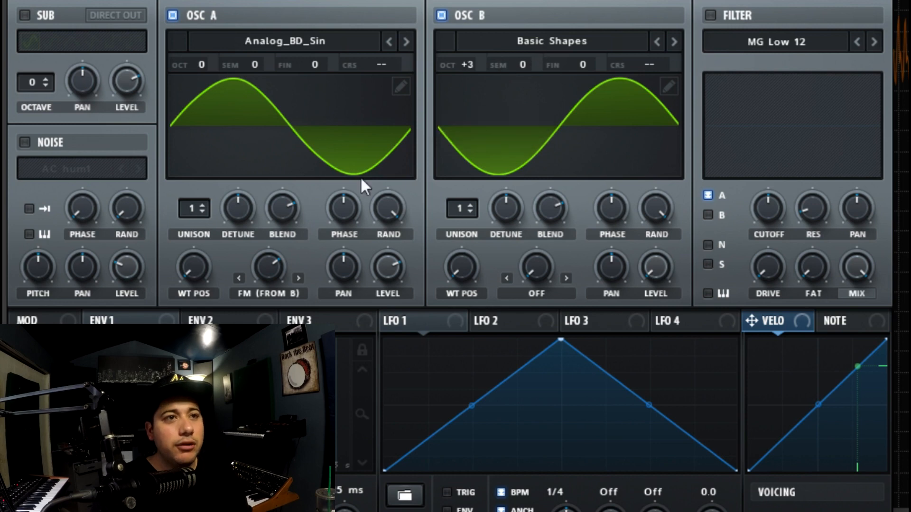
{"action": "left_click_drag", "start_coordinate": [482, 67], "coordinate": [435, 93]}
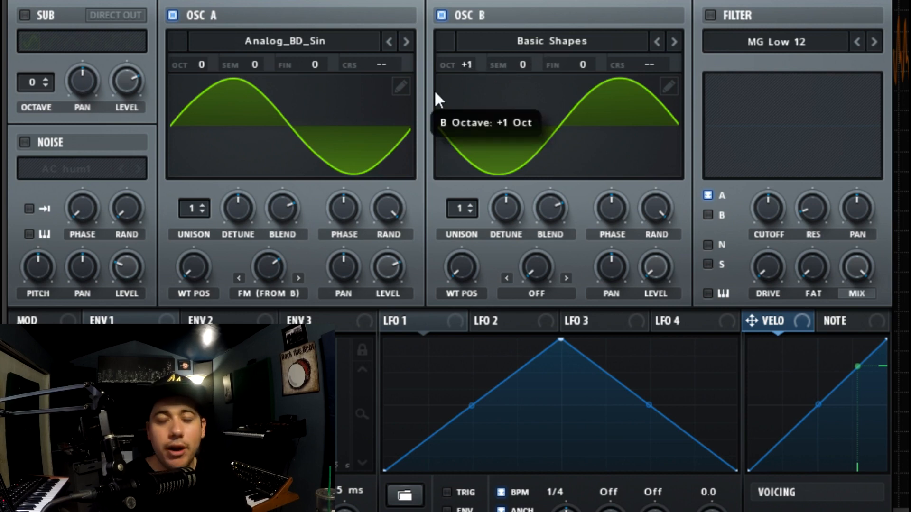
{"action": "mouse_move", "coordinate": [281, 265]}
{"action": "left_mouse_down"}
{"action": "mouse_move", "coordinate": [246, 285]}
{"action": "mouse_move", "coordinate": [281, 263]}
{"action": "left_mouse_up"}
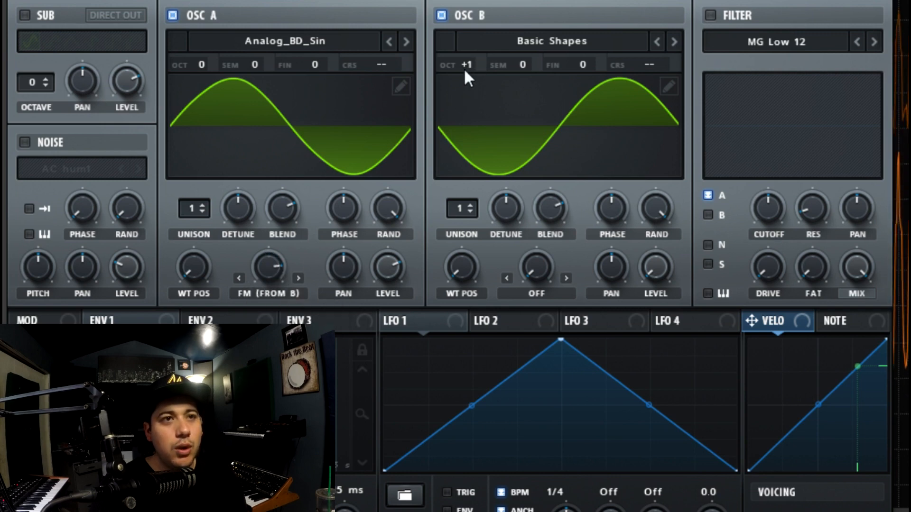
- Try oscillator B at +3 and +2 octaves while varying oscillator A's FM amount, and return its octave to 0
{"action": "left_click_drag", "start_coordinate": [465, 73], "coordinate": [486, 60]}
{"action": "left_click_drag", "start_coordinate": [277, 272], "coordinate": [285, 327]}
{"action": "left_click_drag", "start_coordinate": [465, 67], "coordinate": [467, 54]}
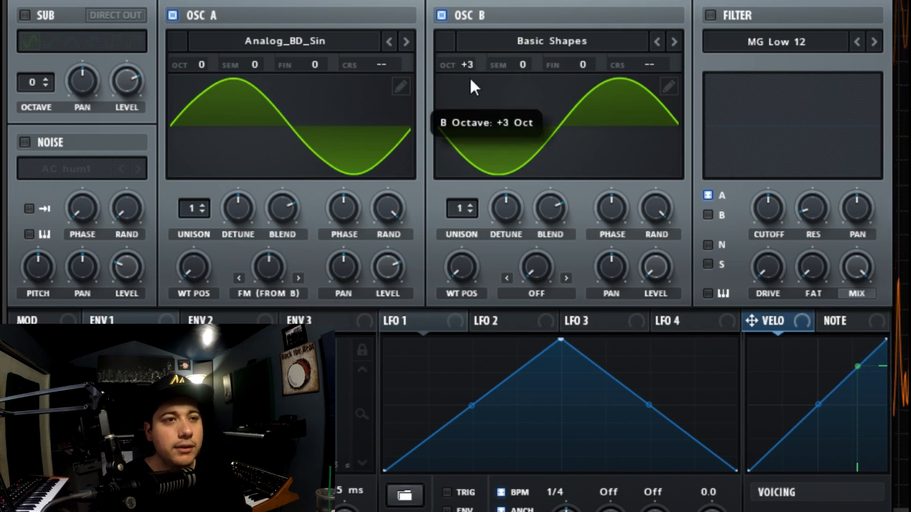
{"action": "left_click_drag", "start_coordinate": [283, 280], "coordinate": [236, 285]}
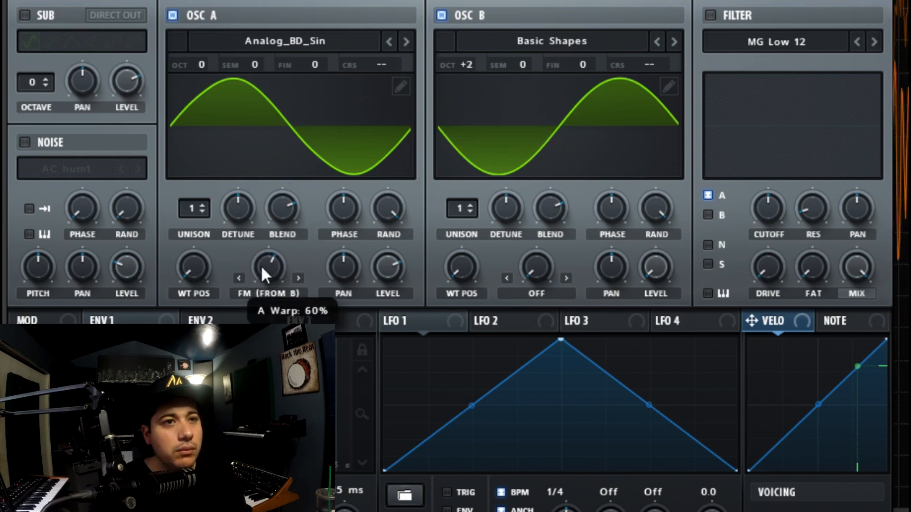
{"action": "mouse_move", "coordinate": [261, 268]}
{"action": "left_mouse_down"}
{"action": "mouse_move", "coordinate": [285, 267]}
{"action": "mouse_move", "coordinate": [252, 280]}
{"action": "left_mouse_up"}
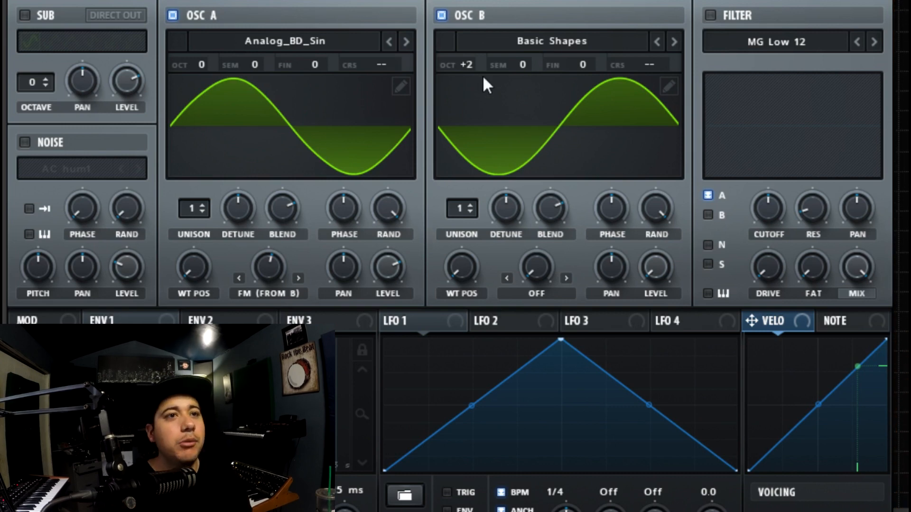
{"action": "left_click_drag", "start_coordinate": [482, 75], "coordinate": [435, 90]}
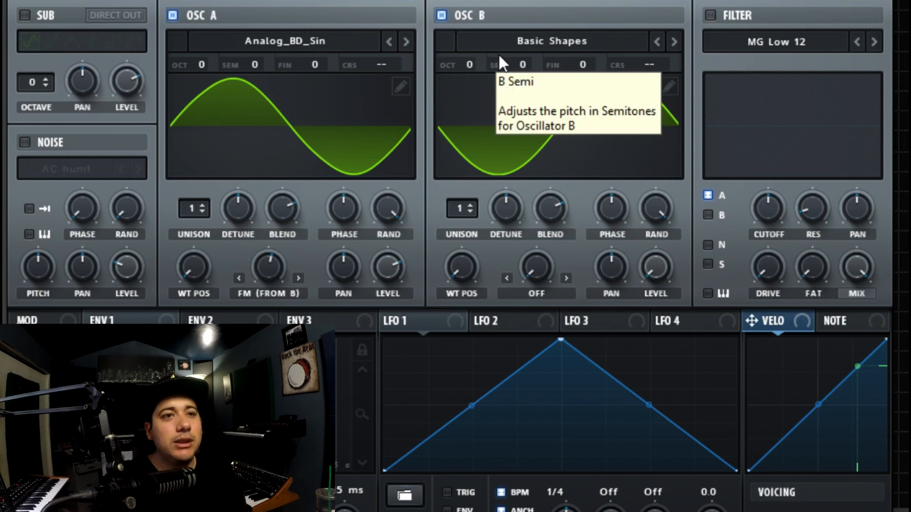
- Raise oscillator B's pitch to +7 semitones and reset its fine tuning
{"action": "left_click_drag", "start_coordinate": [517, 58], "coordinate": [626, 67]}
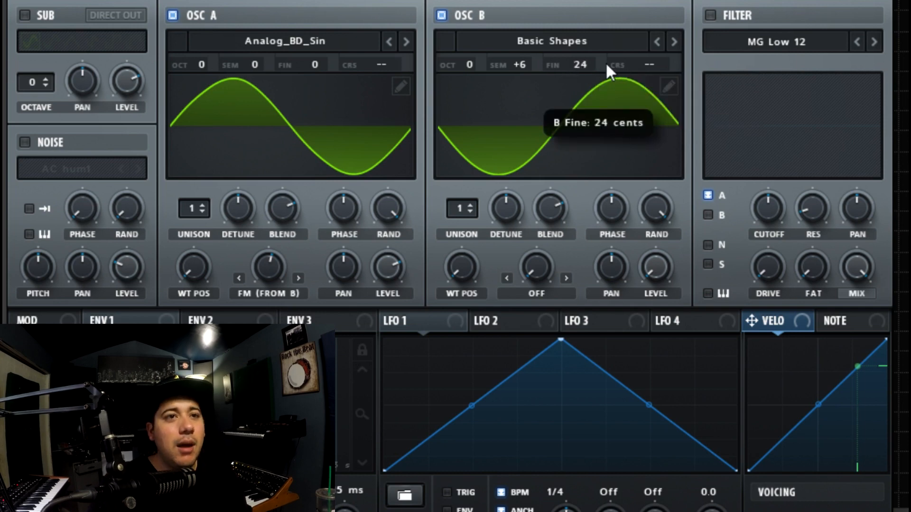
{"action": "right_click", "coordinate": [608, 65]}
{"action": "left_click", "coordinate": [620, 170]}
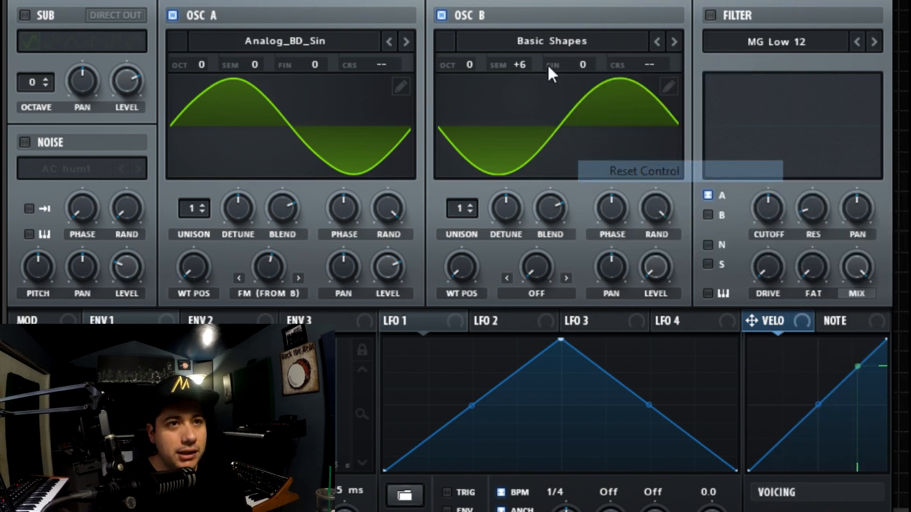
{"action": "left_click_drag", "start_coordinate": [525, 66], "coordinate": [534, 65]}
- Restore oscillator A's FM (from B) warp mode and try different warp amounts and oscillator B semitone offsets
{"action": "left_click", "coordinate": [239, 279]}
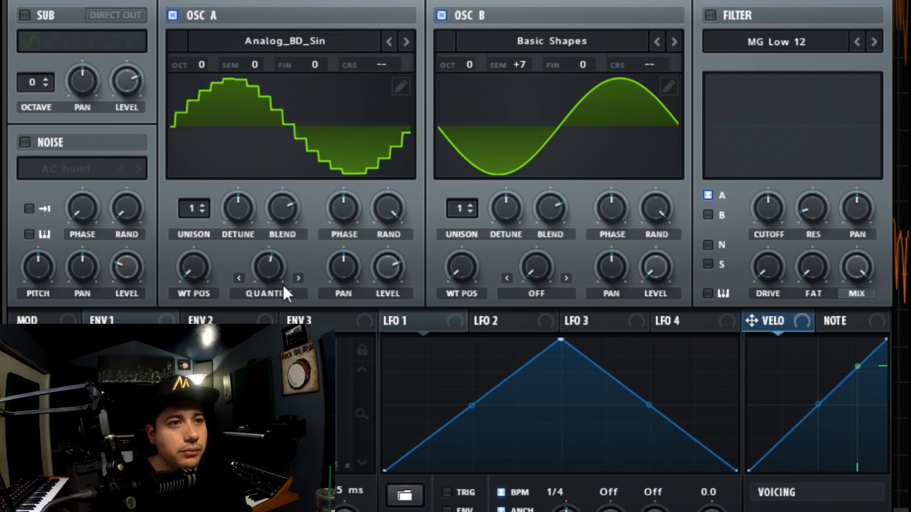
{"action": "left_click", "coordinate": [280, 294]}
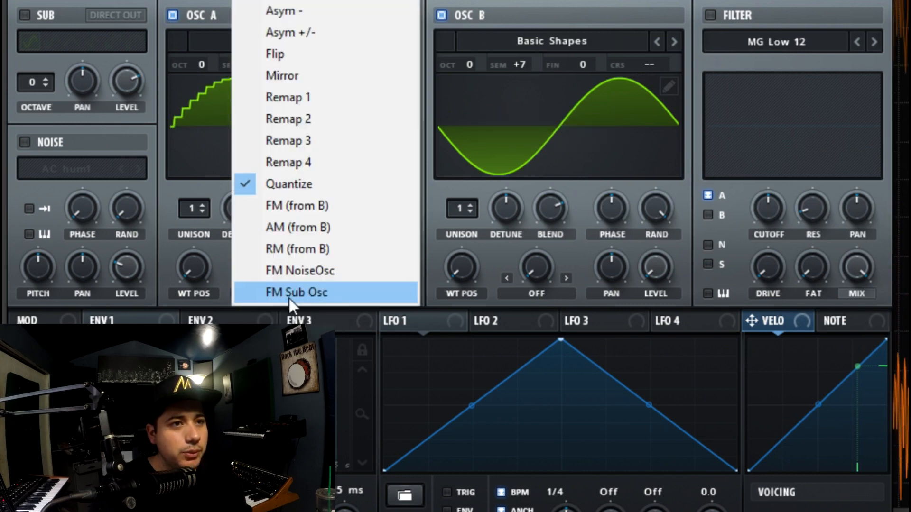
{"action": "left_click", "coordinate": [330, 205]}
{"action": "left_click_drag", "start_coordinate": [266, 269], "coordinate": [314, 255]}
{"action": "left_click_drag", "start_coordinate": [517, 72], "coordinate": [548, 79]}
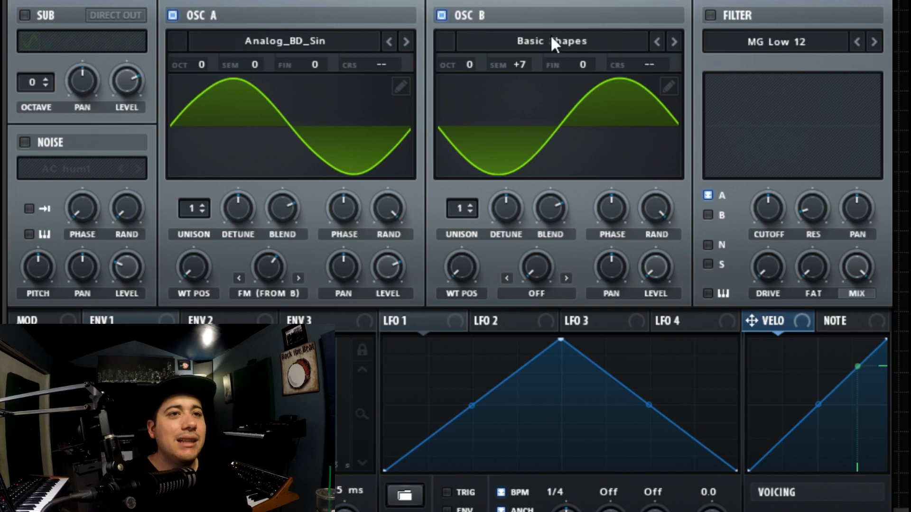
- Set oscillator B's semitone offset to 0 and oscillator A's FM warp amount to 0%
{"action": "left_click_drag", "start_coordinate": [527, 67], "coordinate": [475, 86]}
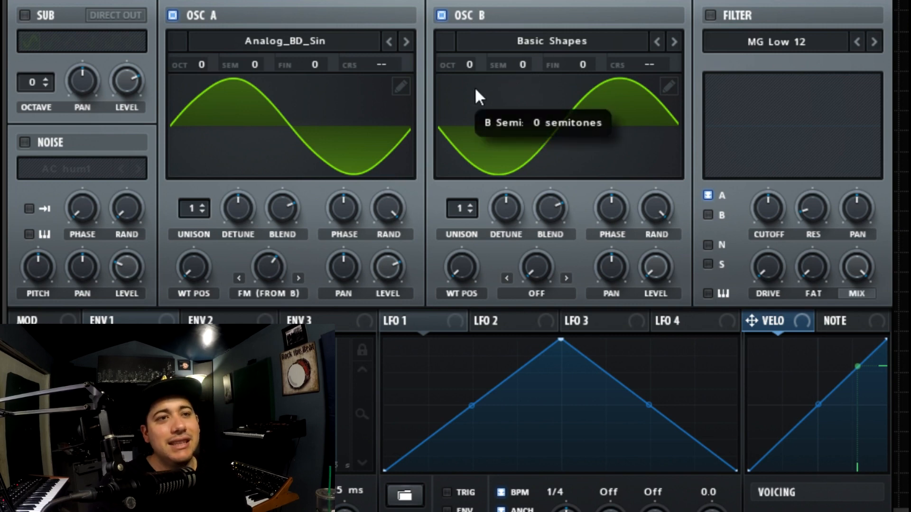
{"action": "left_click_drag", "start_coordinate": [297, 264], "coordinate": [296, 284]}
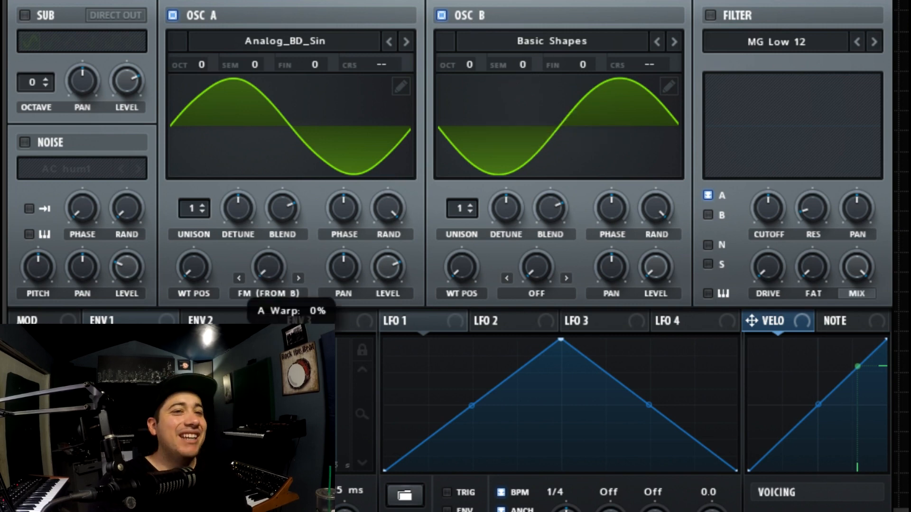
- Choose the Basic Shapes wavetable for oscillator B and raise its wavetable position to the saw shape
{"action": "left_click", "coordinate": [591, 40]}
{"action": "mouse_move", "coordinate": [668, 70]}
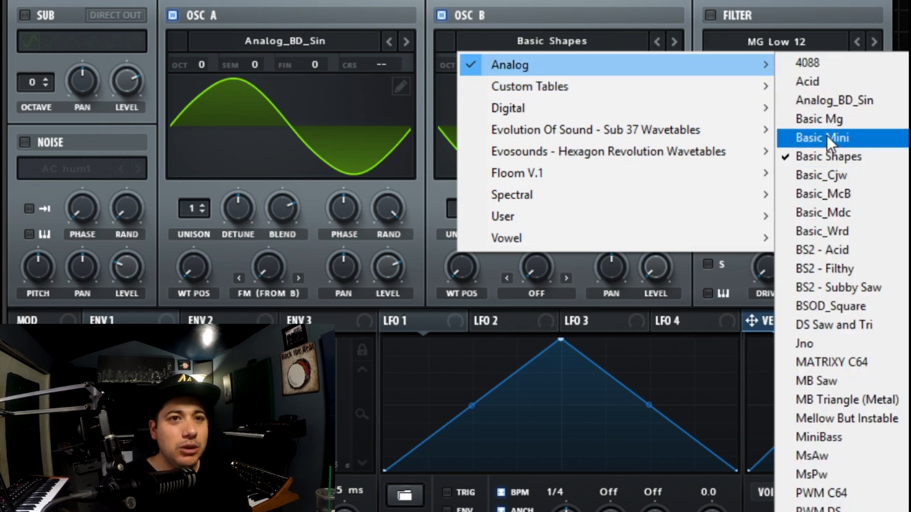
{"action": "left_click", "coordinate": [804, 156]}
{"action": "left_click_drag", "start_coordinate": [468, 262], "coordinate": [510, 243]}
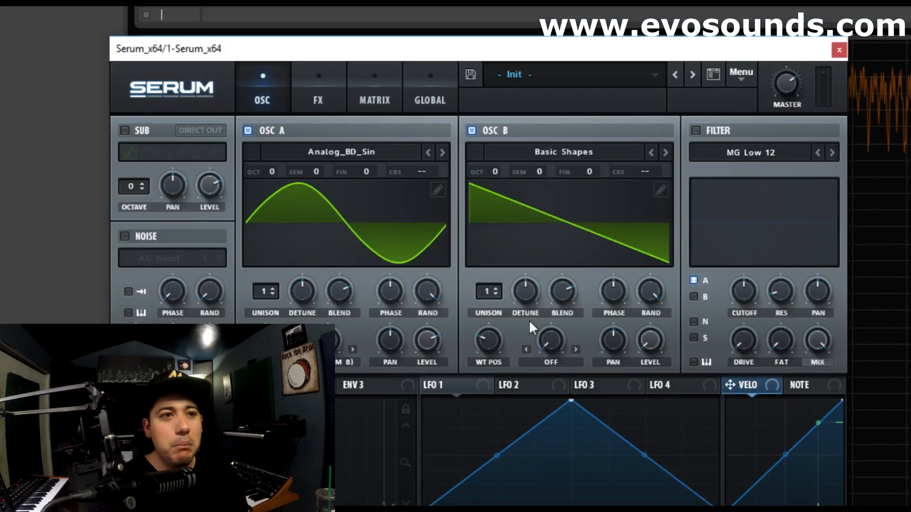
- Sweep oscillator A's FM warp amount up and down with the saw-shaped oscillator B as modulator
{"action": "left_click_drag", "start_coordinate": [347, 340], "coordinate": [412, 323]}
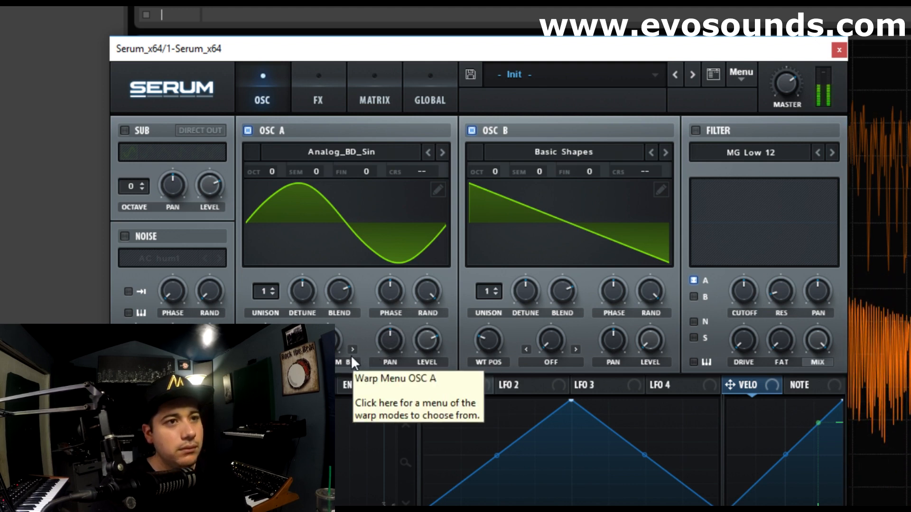
{"action": "left_click_drag", "start_coordinate": [340, 354], "coordinate": [345, 387]}
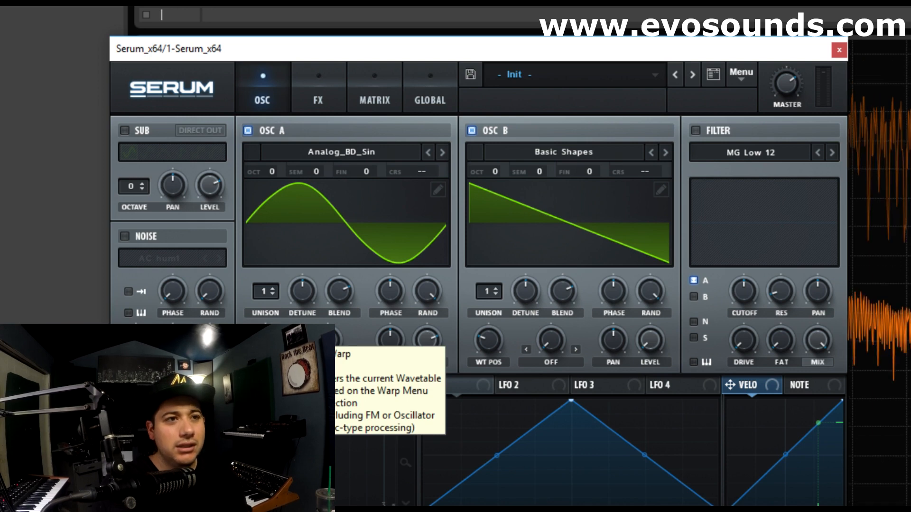
{"action": "left_click_drag", "start_coordinate": [338, 362], "coordinate": [338, 337]}
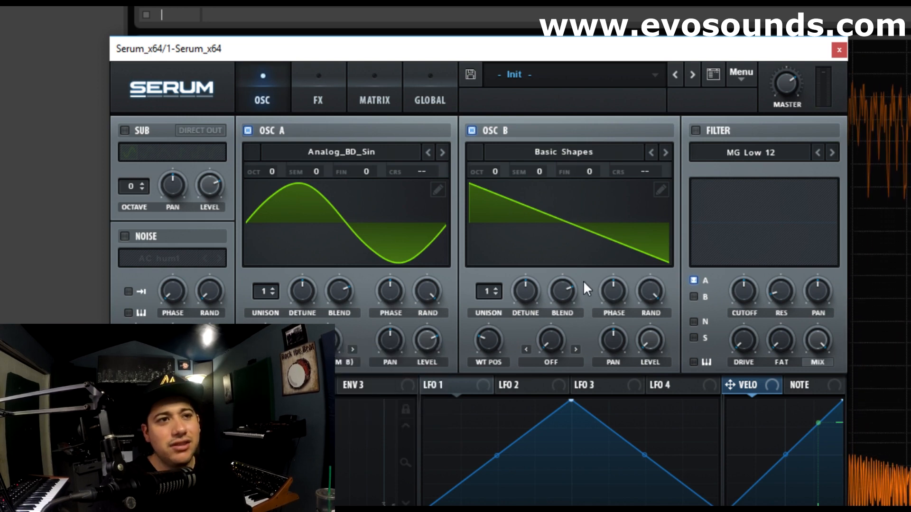
{"action": "left_click_drag", "start_coordinate": [336, 340], "coordinate": [336, 344]}
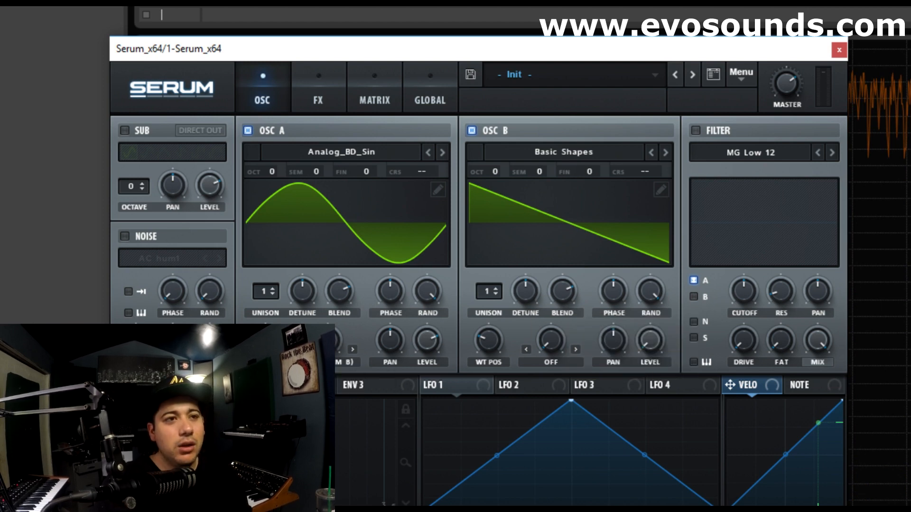
- Try octave offsets +1, +2, +4 and +3 on the saw-shaped oscillator B while varying oscillator A's FM warp amount
{"action": "left_click_drag", "start_coordinate": [496, 173], "coordinate": [518, 164]}
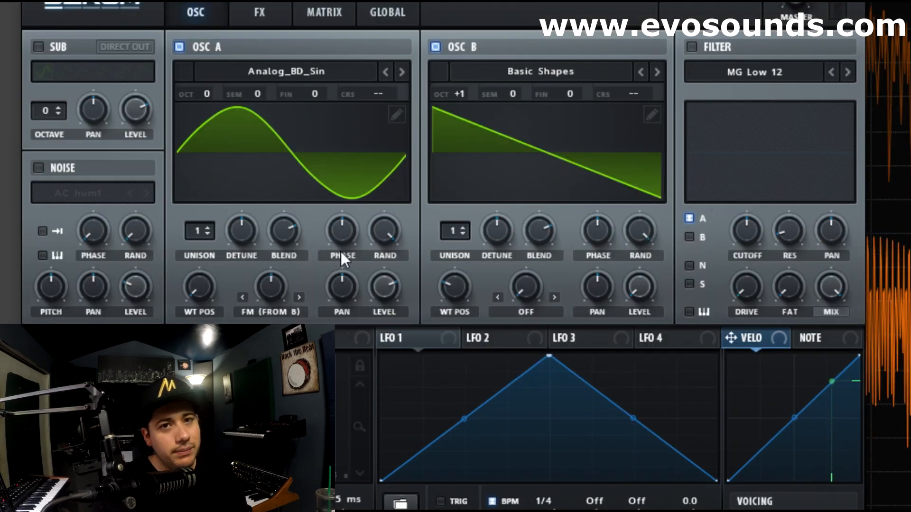
{"action": "left_click_drag", "start_coordinate": [272, 291], "coordinate": [295, 287]}
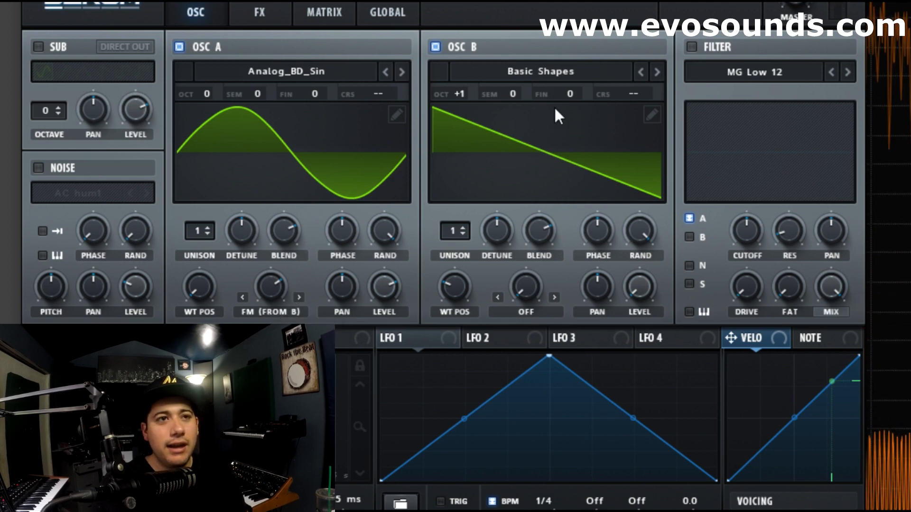
{"action": "left_click_drag", "start_coordinate": [463, 95], "coordinate": [476, 92]}
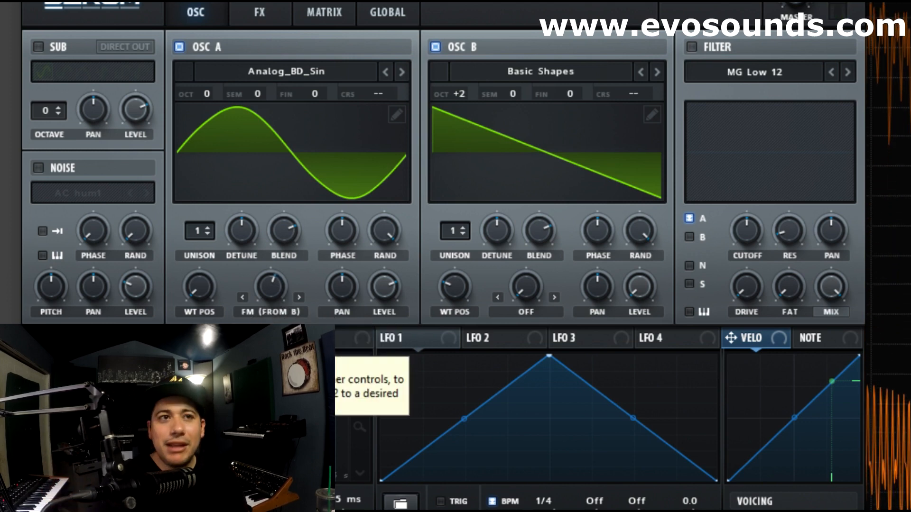
{"action": "left_click_drag", "start_coordinate": [459, 91], "coordinate": [527, 63]}
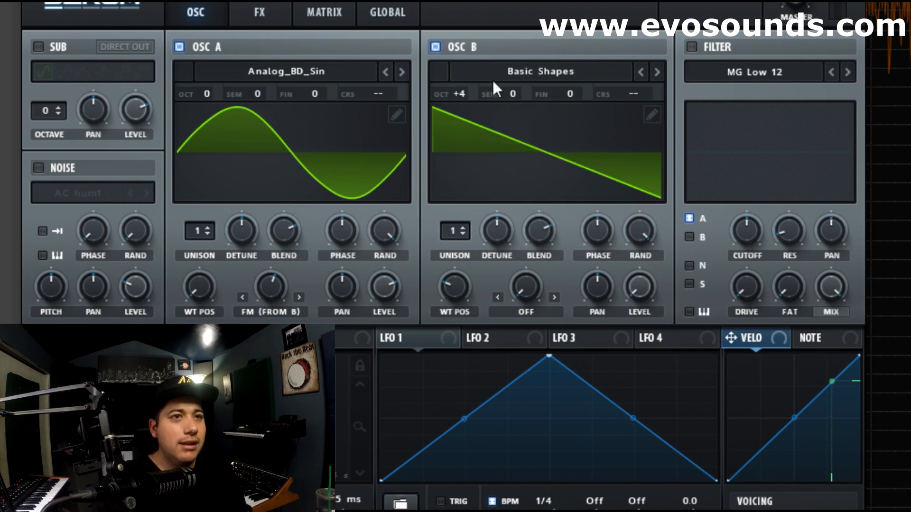
{"action": "left_click_drag", "start_coordinate": [459, 93], "coordinate": [438, 108]}
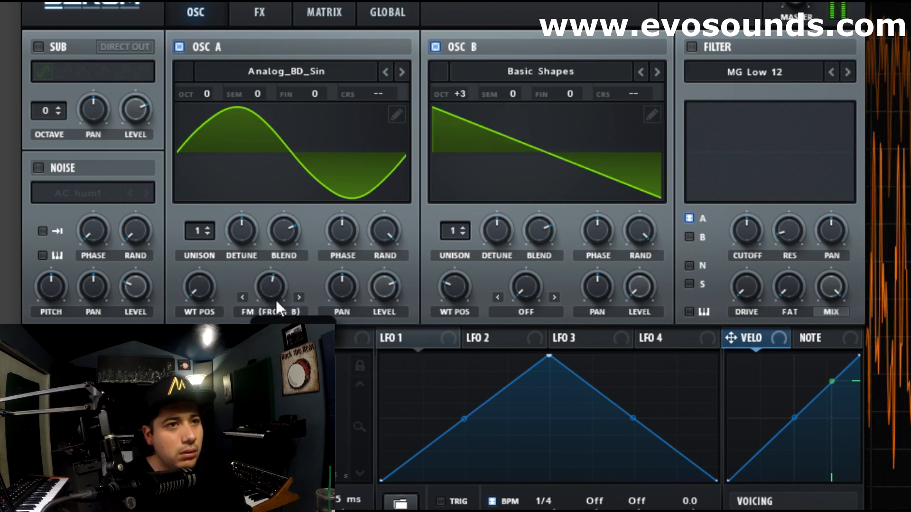
{"action": "left_click_drag", "start_coordinate": [232, 311], "coordinate": [288, 296]}
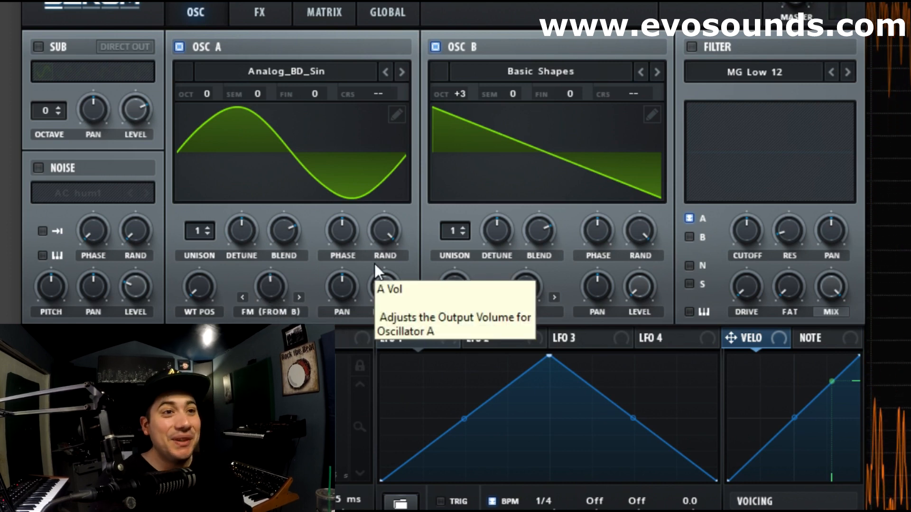
{"action": "left_click_drag", "start_coordinate": [280, 285], "coordinate": [278, 354]}
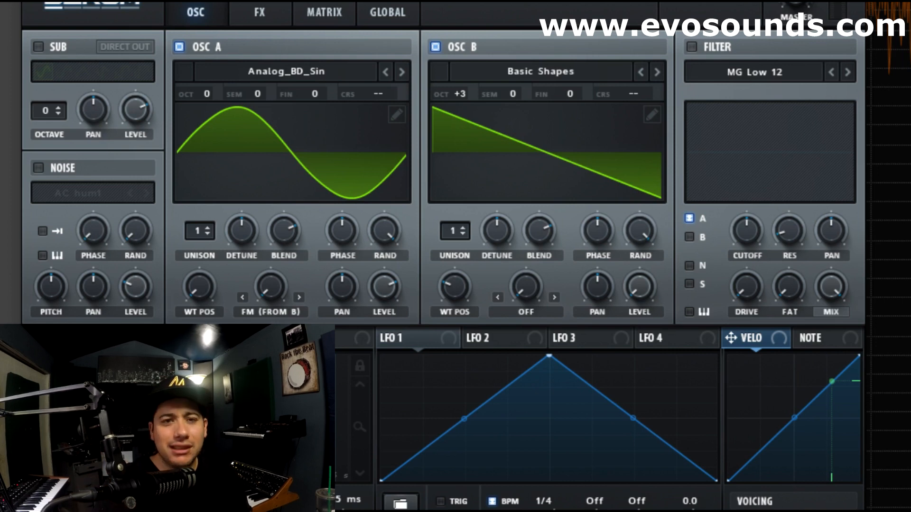
- Reset oscillator B's octave offset to 0 and load the Analog_BD_Sin wavetable into oscillator B
{"action": "mouse_move", "coordinate": [467, 98]}
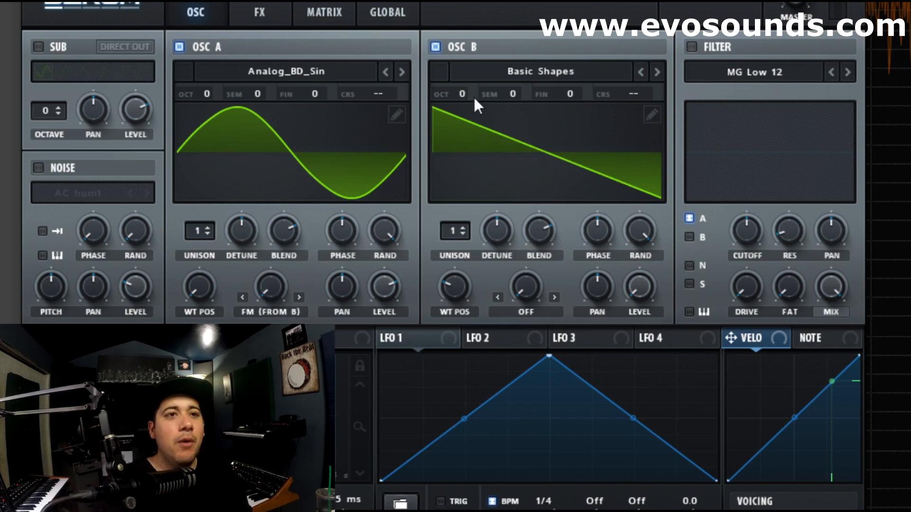
{"action": "left_click", "coordinate": [528, 71]}
{"action": "left_click", "coordinate": [569, 36]}
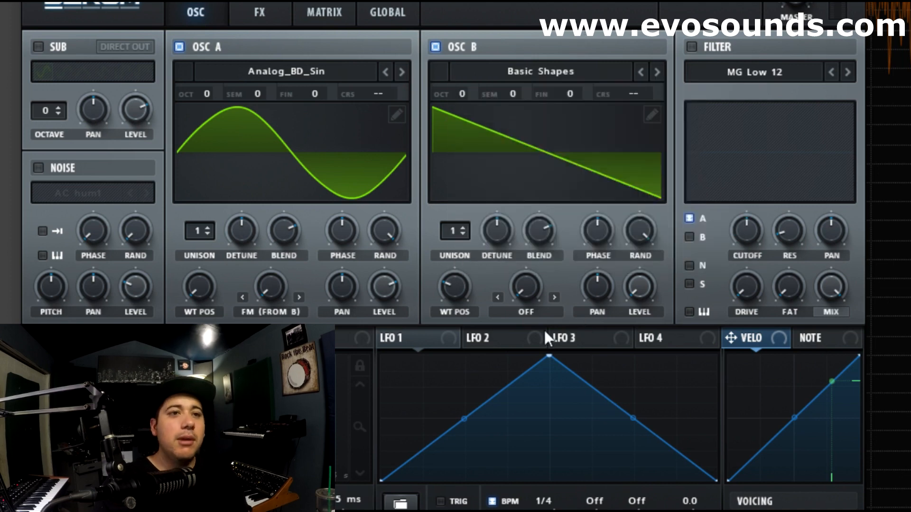
{"action": "left_click", "coordinate": [503, 77]}
{"action": "mouse_move", "coordinate": [550, 101]}
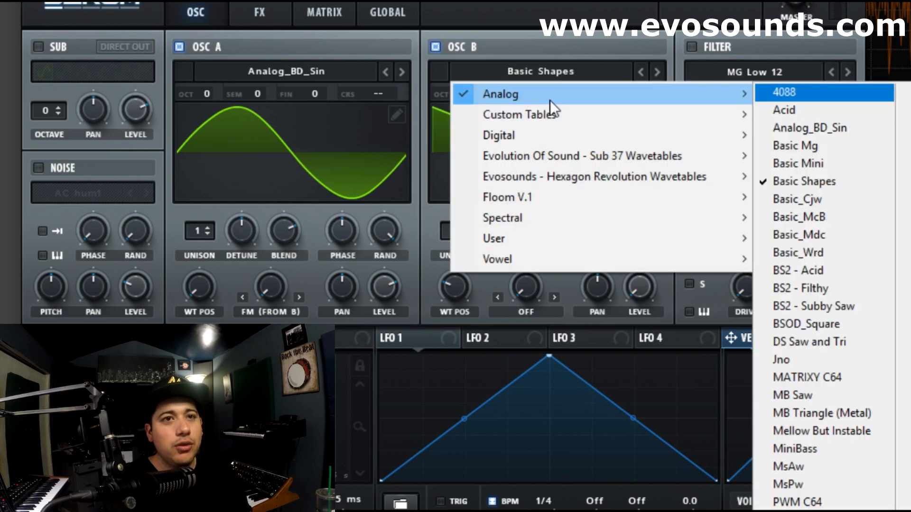
{"action": "left_click", "coordinate": [826, 128]}
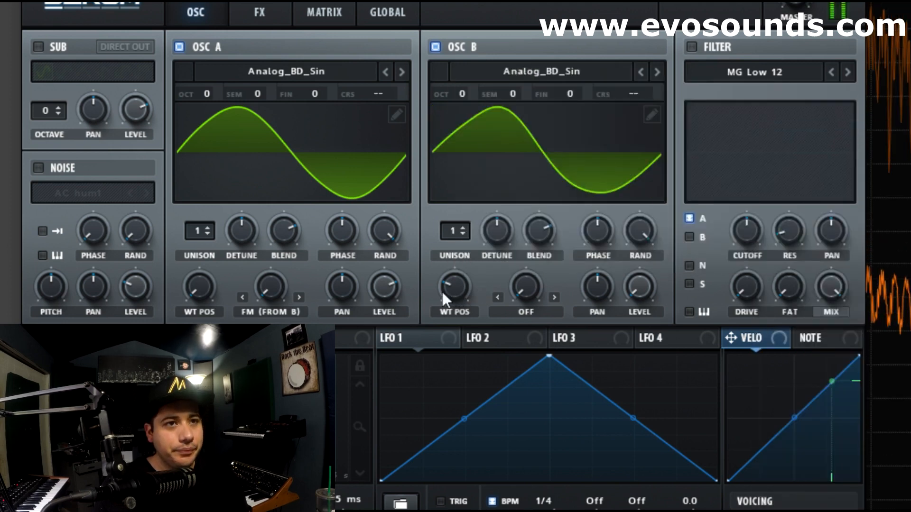
- Set oscillator B's warp mode to Sync and raise its sync amount until about ten sine cycles fill the display
{"action": "left_click", "coordinate": [532, 315]}
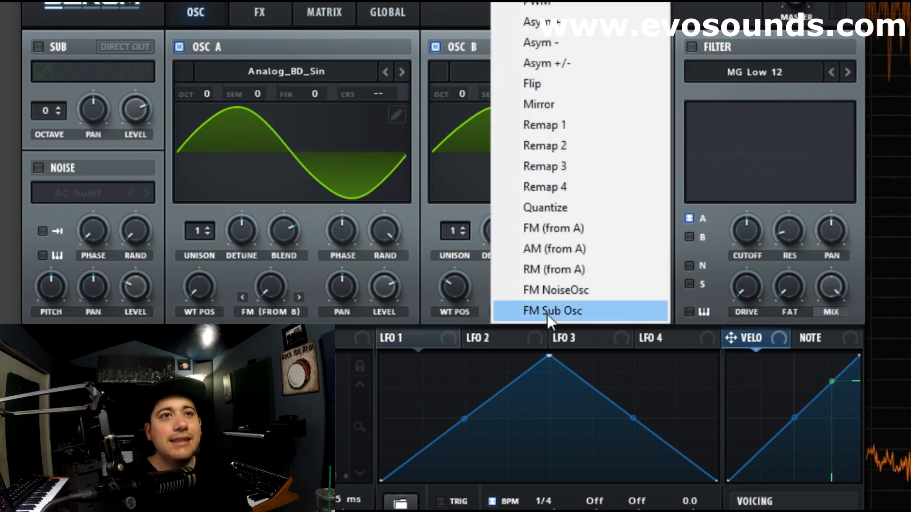
{"action": "left_click", "coordinate": [410, 217]}
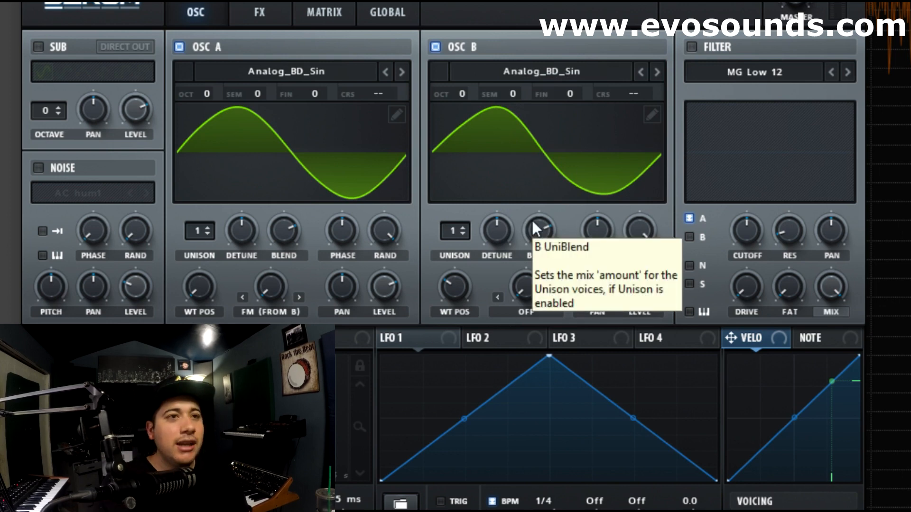
{"action": "left_click", "coordinate": [524, 313]}
{"action": "left_click", "coordinate": [529, 1]}
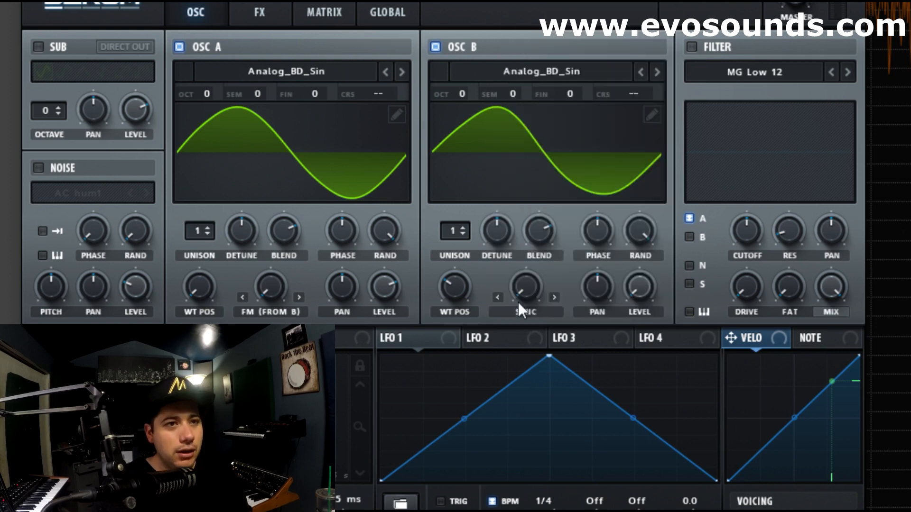
{"action": "left_click_drag", "start_coordinate": [525, 298], "coordinate": [611, 242]}
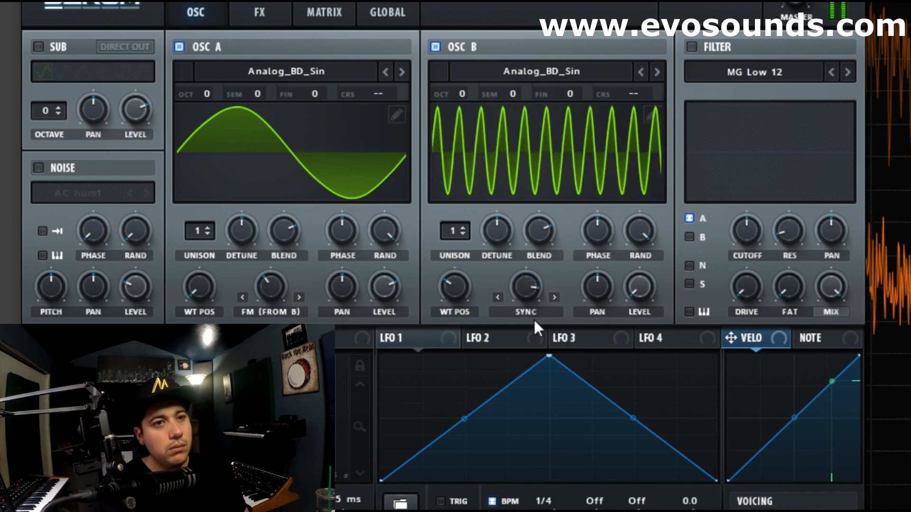
{"action": "mouse_move", "coordinate": [526, 292]}
{"action": "left_mouse_down"}
{"action": "mouse_move", "coordinate": [517, 298]}
{"action": "mouse_move", "coordinate": [517, 286]}
{"action": "mouse_move", "coordinate": [540, 272]}
{"action": "mouse_move", "coordinate": [530, 286]}
{"action": "mouse_move", "coordinate": [539, 275]}
{"action": "mouse_move", "coordinate": [514, 285]}
{"action": "mouse_move", "coordinate": [522, 277]}
{"action": "left_mouse_up"}
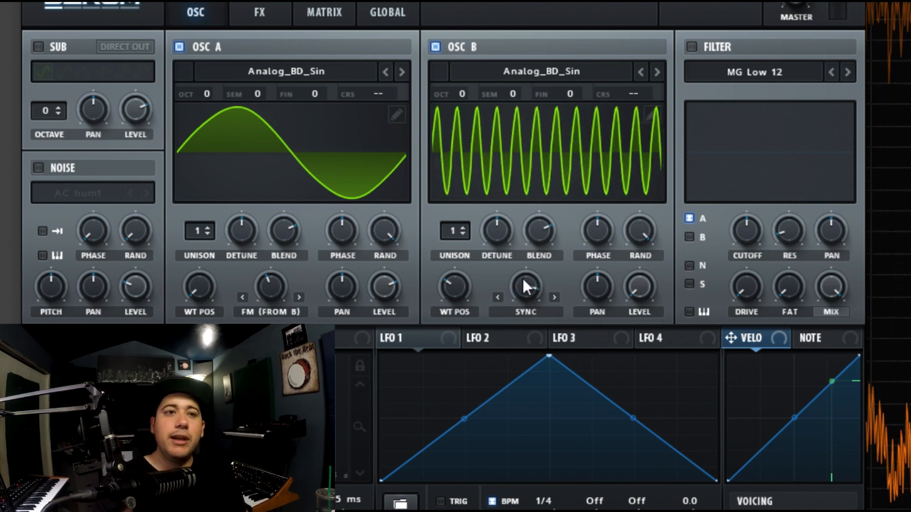
- Assign LFO 1 to oscillator B's Sync amount and oscillator A's FM (from B) amount, adjusting the modulation depths
{"action": "left_click_drag", "start_coordinate": [456, 327], "coordinate": [524, 309]}
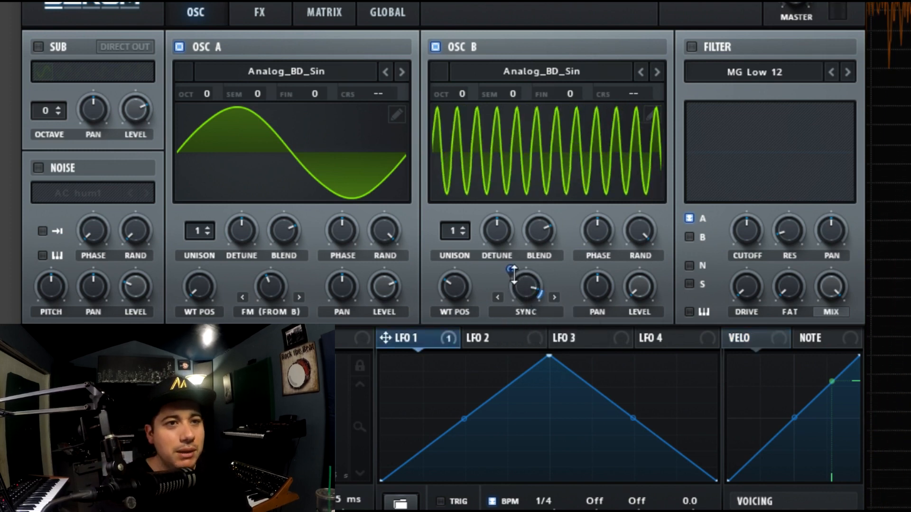
{"action": "left_click_drag", "start_coordinate": [514, 276], "coordinate": [496, 286]}
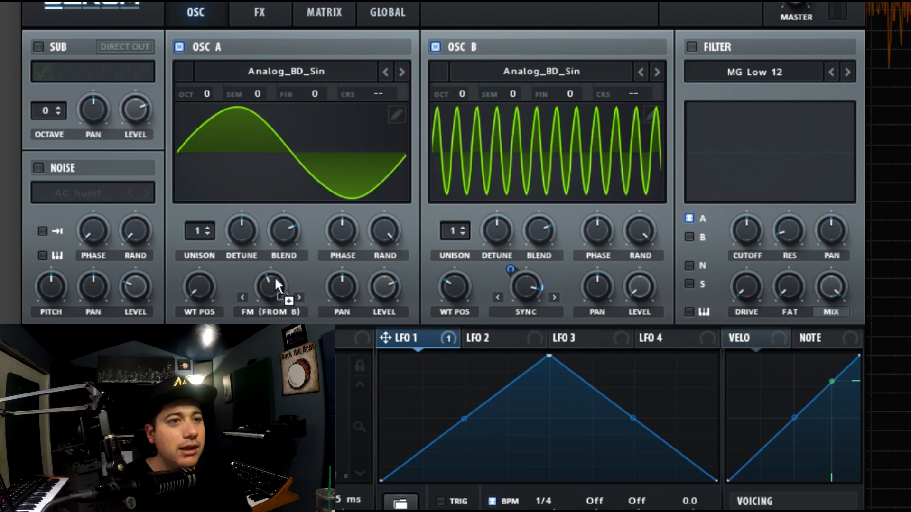
{"action": "left_click_drag", "start_coordinate": [275, 279], "coordinate": [272, 282]}
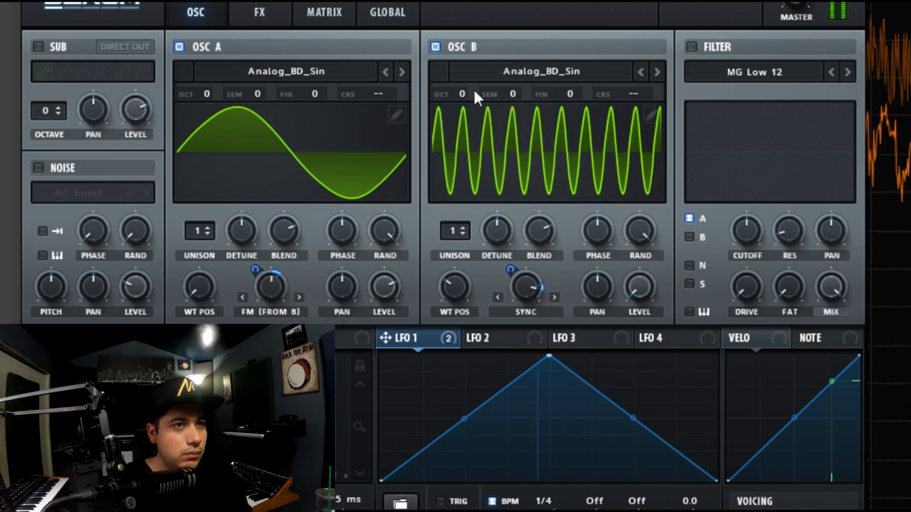
{"action": "mouse_move", "coordinate": [460, 94]}
{"action": "left_mouse_down"}
{"action": "mouse_move", "coordinate": [449, 110]}
{"action": "mouse_move", "coordinate": [460, 95]}
{"action": "left_mouse_up"}
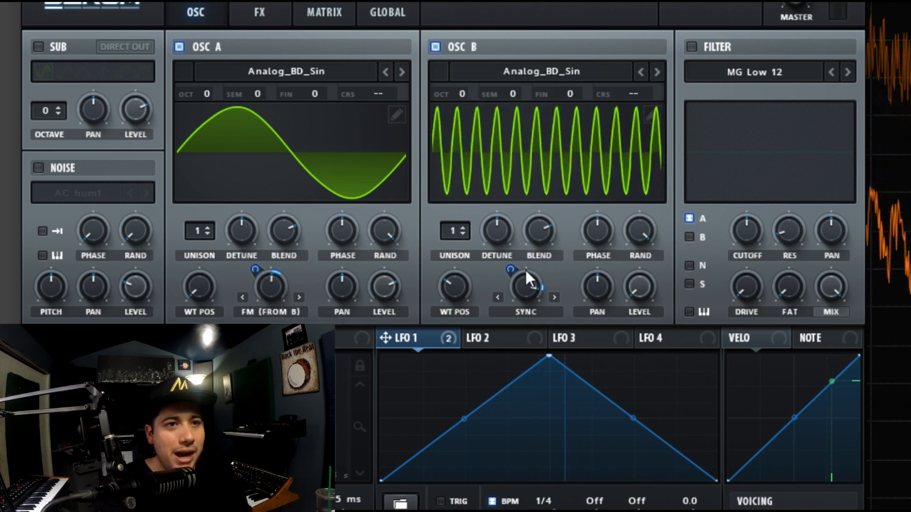
- Lower oscillator B's sync amount, replace its modulation with a fresh LFO 1 assignment, and set the LFO rate to 1/2
{"action": "mouse_move", "coordinate": [526, 271]}
{"action": "left_mouse_down"}
{"action": "mouse_move", "coordinate": [526, 304]}
{"action": "mouse_move", "coordinate": [525, 266]}
{"action": "mouse_move", "coordinate": [527, 289]}
{"action": "mouse_move", "coordinate": [510, 302]}
{"action": "mouse_move", "coordinate": [531, 282]}
{"action": "mouse_move", "coordinate": [492, 310]}
{"action": "mouse_move", "coordinate": [512, 267]}
{"action": "left_mouse_up"}
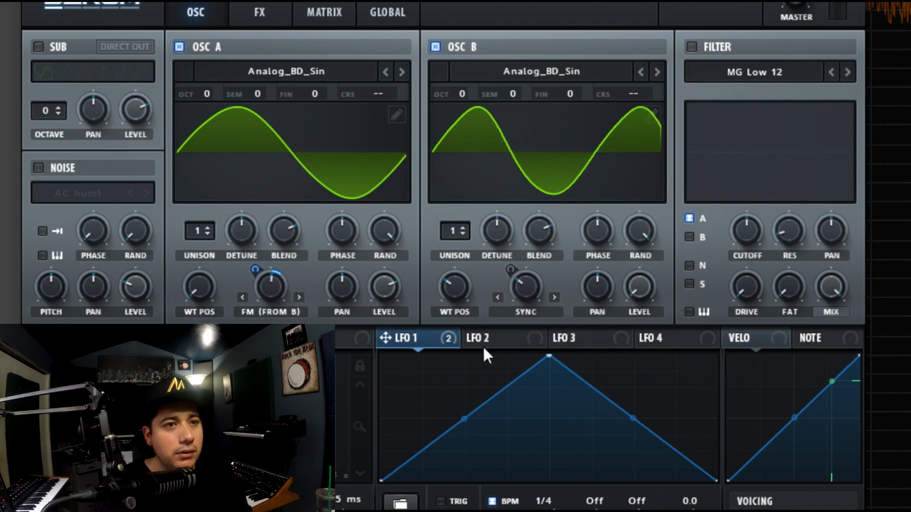
{"action": "right_click", "coordinate": [520, 289]}
{"action": "left_click", "coordinate": [610, 363]}
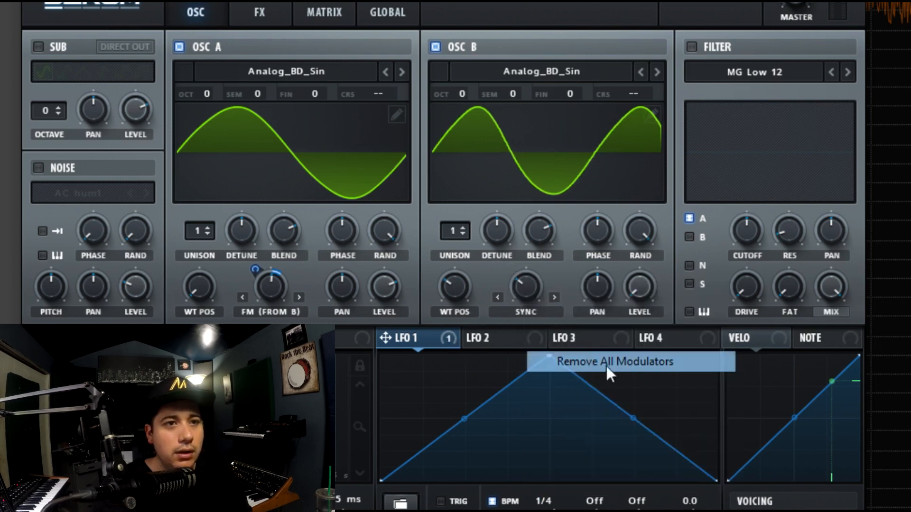
{"action": "left_click_drag", "start_coordinate": [430, 339], "coordinate": [523, 302]}
{"action": "left_click_drag", "start_coordinate": [510, 270], "coordinate": [524, 307]}
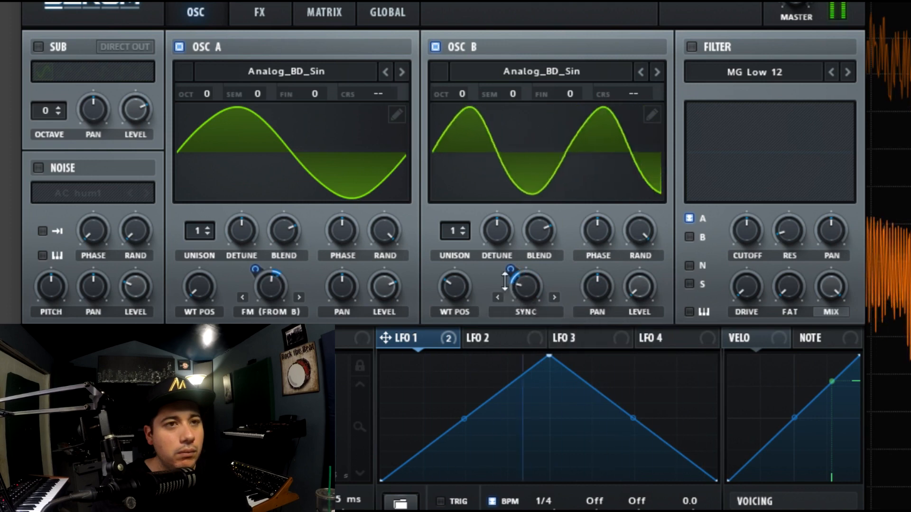
{"action": "left_click_drag", "start_coordinate": [546, 510], "coordinate": [546, 511]}
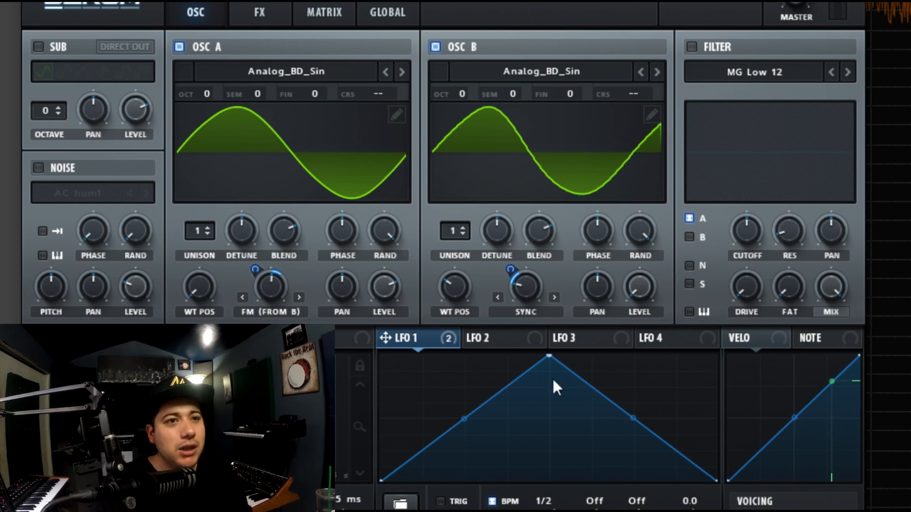
- Remove all modulators from the warp amounts of oscillators B and A
{"action": "right_click", "coordinate": [525, 294]}
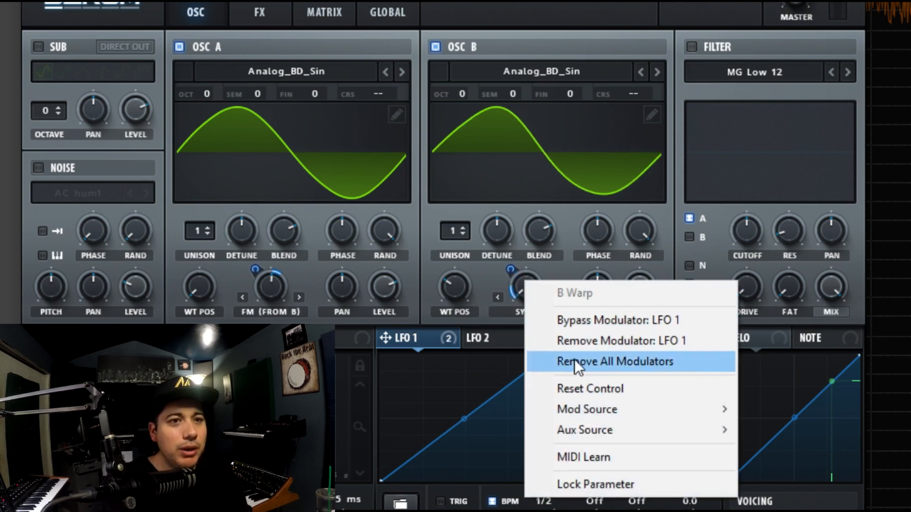
{"action": "left_click", "coordinate": [630, 366]}
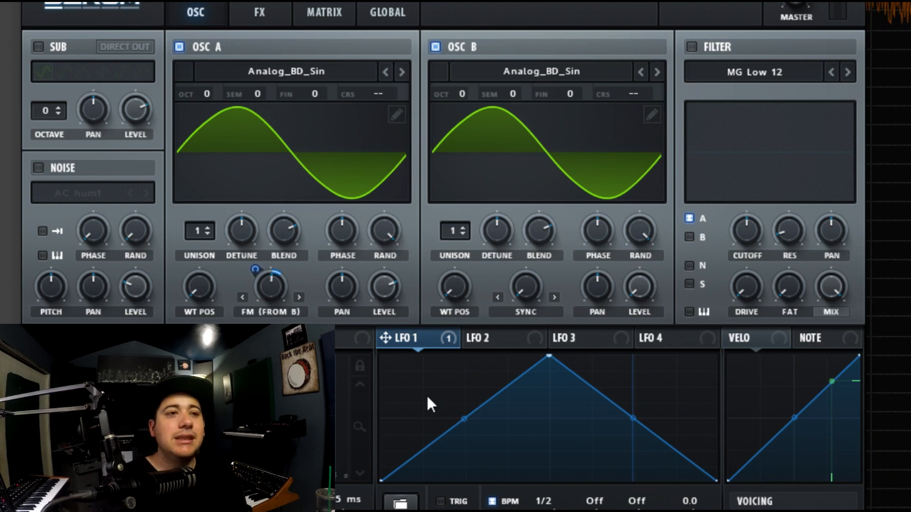
{"action": "right_click", "coordinate": [273, 284]}
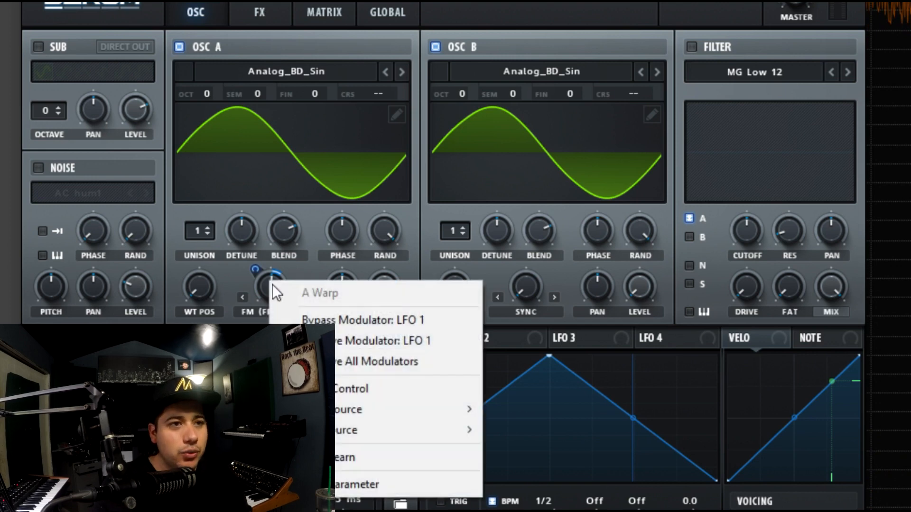
{"action": "left_click", "coordinate": [285, 362]}
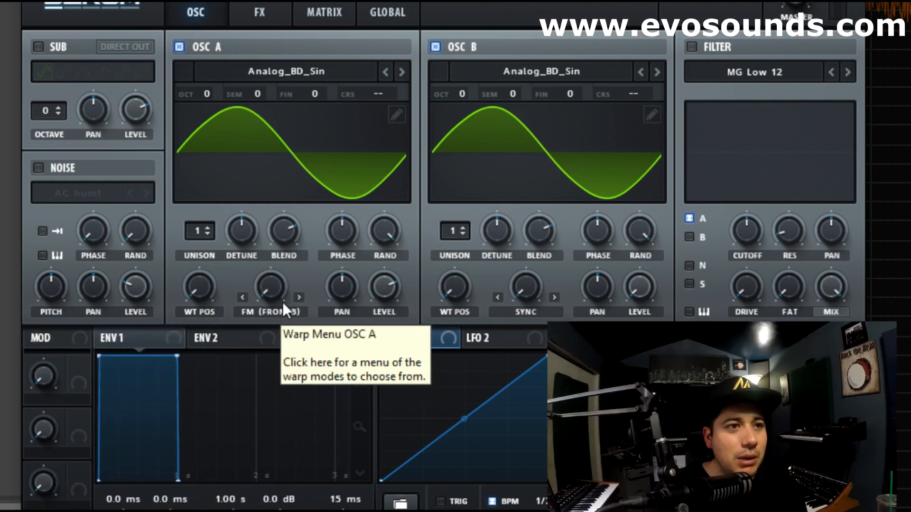
- Raise oscillator A's FM (from B) warp amount in stages to past its midpoint
{"action": "left_click_drag", "start_coordinate": [275, 292], "coordinate": [403, 265]}
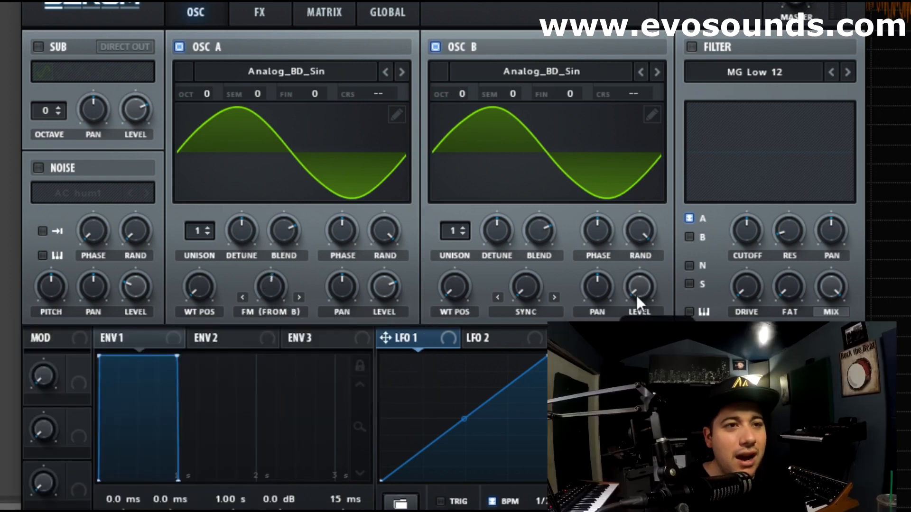
{"action": "left_click_drag", "start_coordinate": [281, 297], "coordinate": [312, 286]}
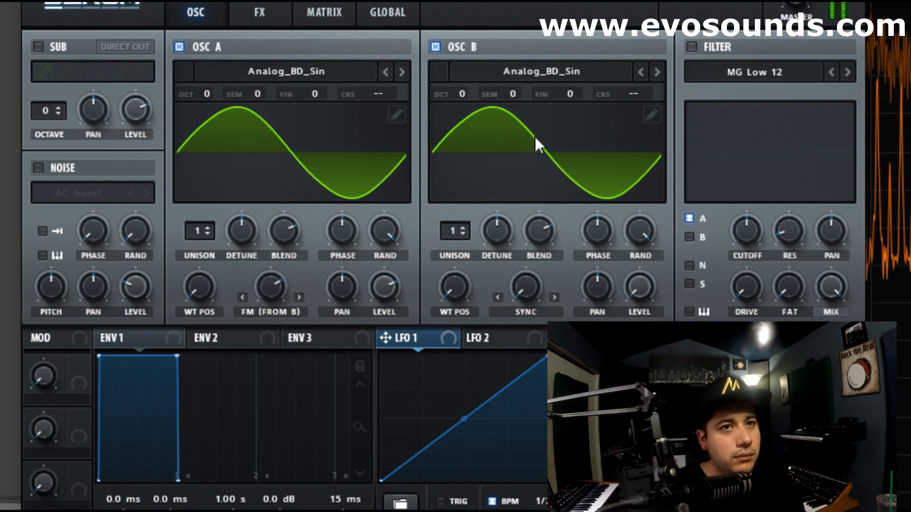
- Enable the MG Low 12 filter, lower its cutoff, and route oscillator B through it alongside oscillator A
{"action": "left_click", "coordinate": [692, 46]}
{"action": "mouse_move", "coordinate": [734, 235]}
{"action": "left_mouse_down"}
{"action": "mouse_move", "coordinate": [683, 243]}
{"action": "mouse_move", "coordinate": [734, 235]}
{"action": "left_mouse_up"}
{"action": "left_click", "coordinate": [700, 240]}
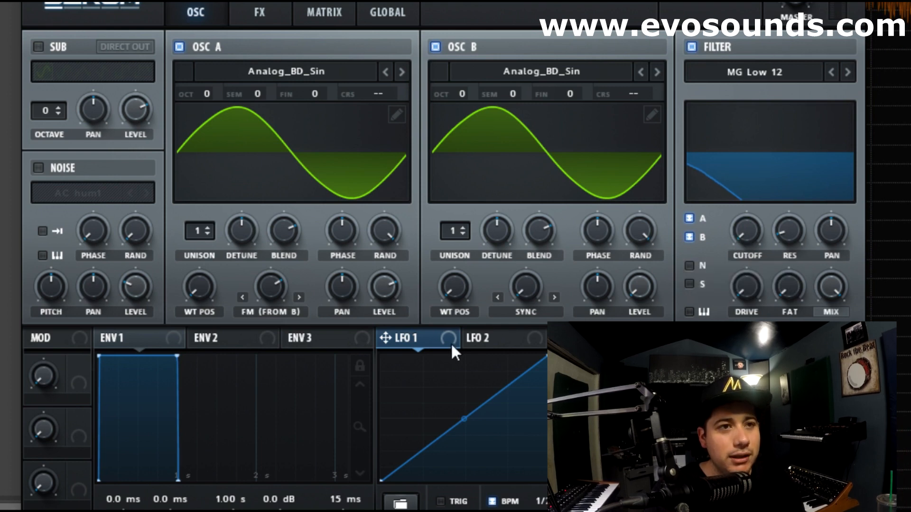
- Set envelope 2's sustain to 0% and assign the envelope to the filter cutoff
{"action": "left_click", "coordinate": [216, 337]}
{"action": "left_click_drag", "start_coordinate": [178, 355], "coordinate": [178, 480]}
{"action": "left_click_drag", "start_coordinate": [196, 338], "coordinate": [745, 236]}
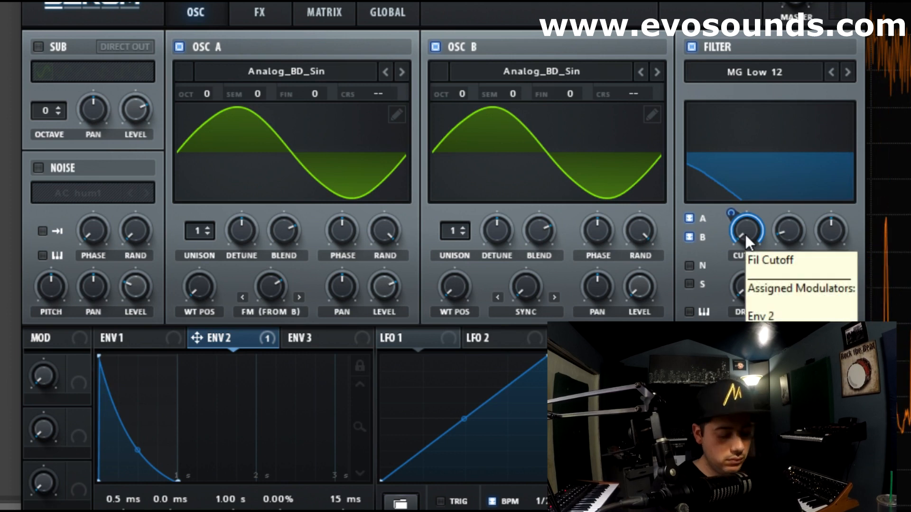
- Set envelope 2's attack to 124 ms and decay to 695 ms, and reduce oscillator A's FM warp amount
{"action": "left_click_drag", "start_coordinate": [285, 286], "coordinate": [253, 303]}
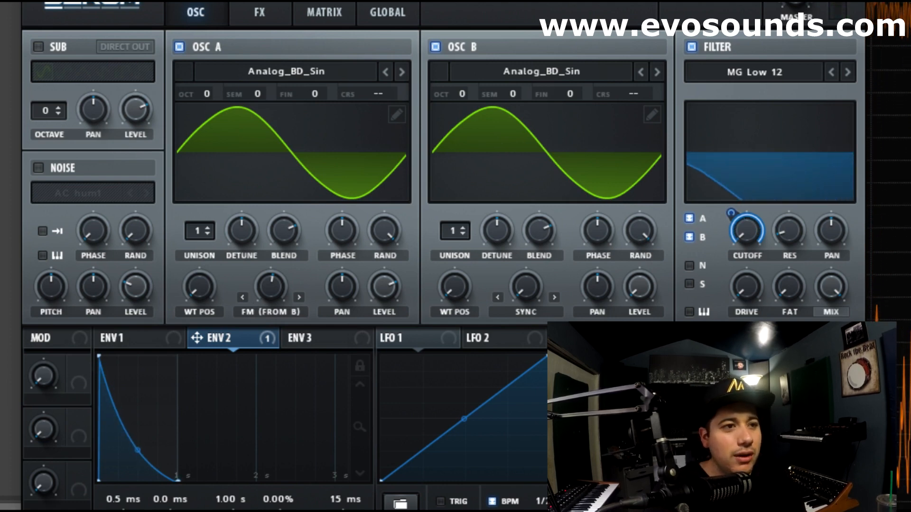
{"action": "left_click_drag", "start_coordinate": [124, 511], "coordinate": [123, 485]}
{"action": "left_click_drag", "start_coordinate": [230, 506], "coordinate": [231, 511]}
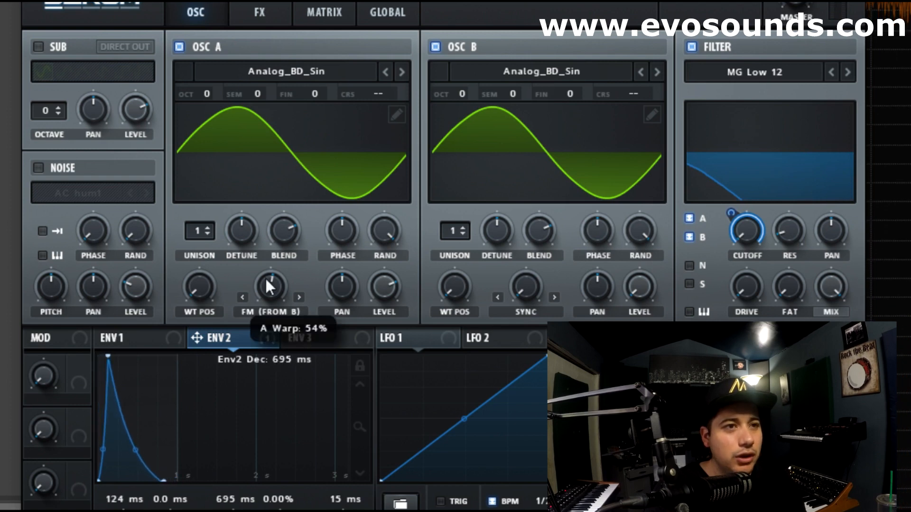
{"action": "left_click_drag", "start_coordinate": [265, 277], "coordinate": [264, 287]}
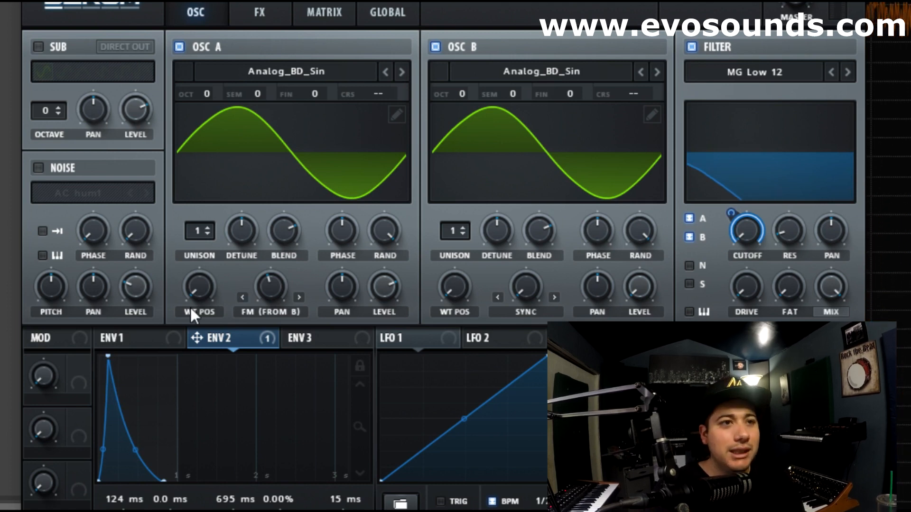
- Slightly raise oscillator A's FM warp amount and set envelope 2's attack to 0.8 ms, decay to 1.72 s, sustain to 0% and release to 5.28 s
{"action": "left_click_drag", "start_coordinate": [277, 291], "coordinate": [280, 316]}
{"action": "left_click_drag", "start_coordinate": [108, 356], "coordinate": [98, 356]}
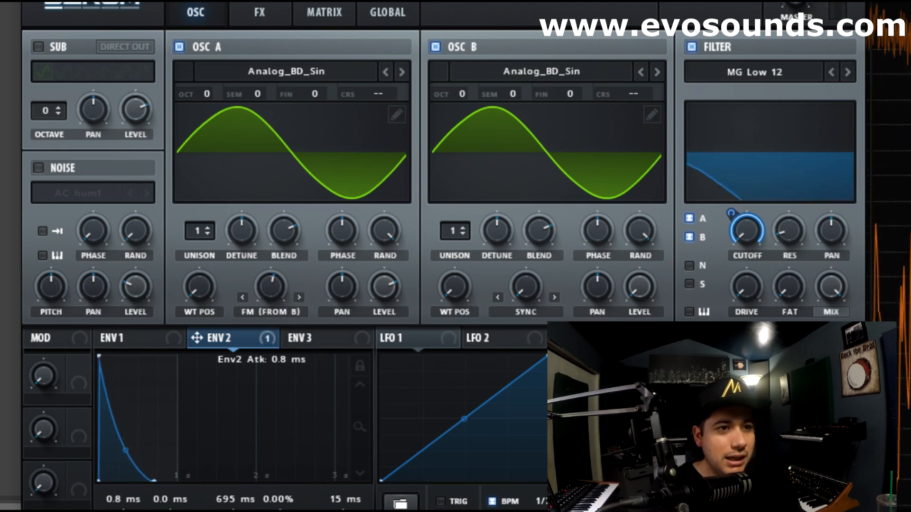
{"action": "left_click_drag", "start_coordinate": [235, 511], "coordinate": [279, 490]}
{"action": "left_click_drag", "start_coordinate": [345, 511], "coordinate": [411, 505]}
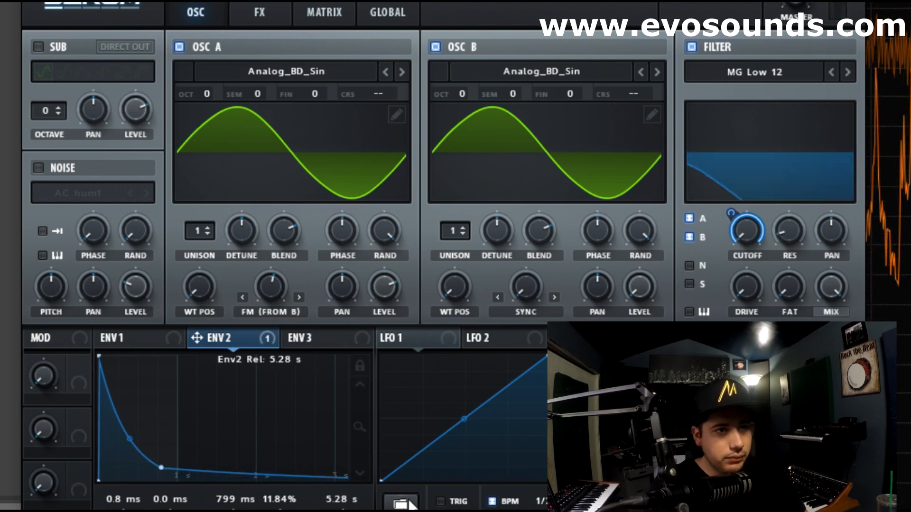
{"action": "left_click_drag", "start_coordinate": [235, 511], "coordinate": [278, 511]}
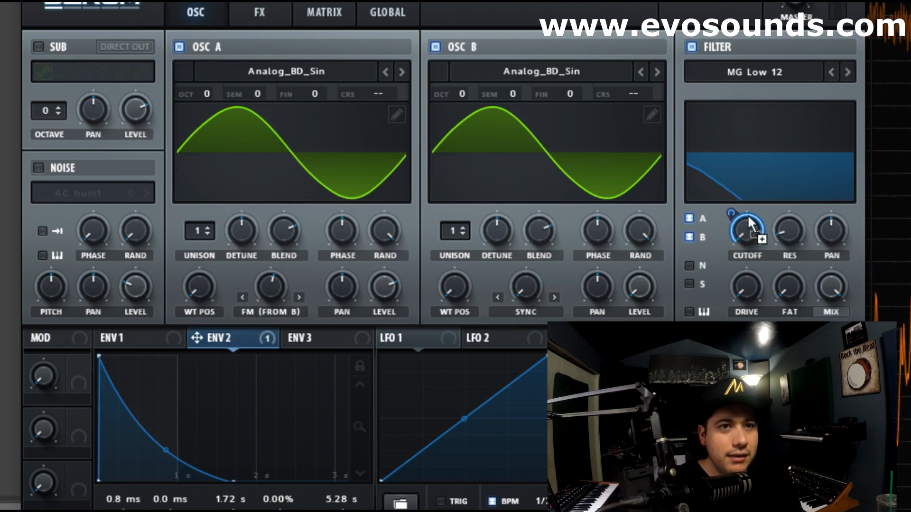
- Set envelope 1's release to 958 ms and raise unison to 7 voices on oscillator A and 6 on oscillator B
{"action": "left_click", "coordinate": [121, 338]}
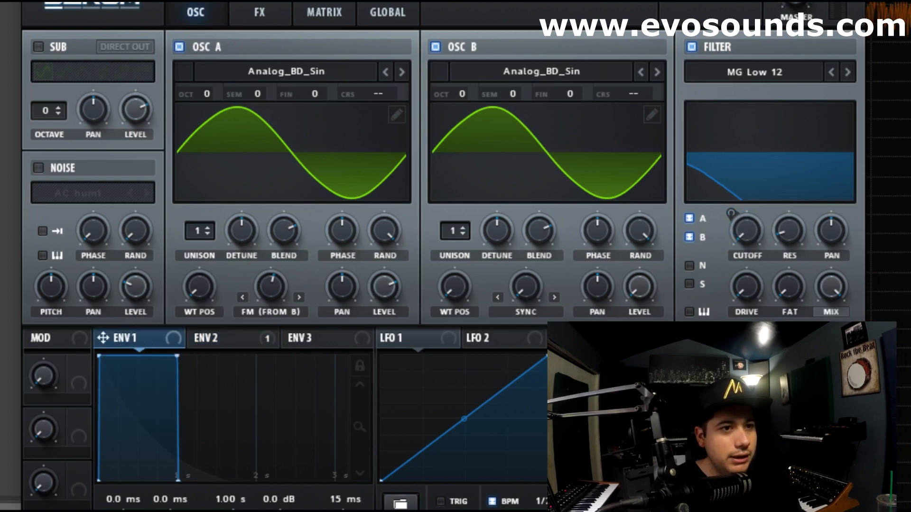
{"action": "left_click_drag", "start_coordinate": [346, 511], "coordinate": [384, 507]}
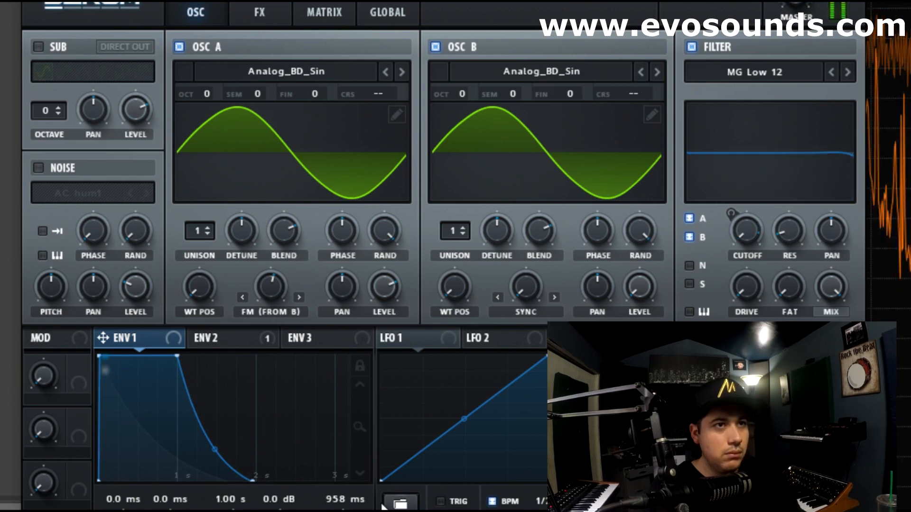
{"action": "left_click_drag", "start_coordinate": [211, 233], "coordinate": [403, 239]}
{"action": "left_click_drag", "start_coordinate": [457, 231], "coordinate": [486, 221]}
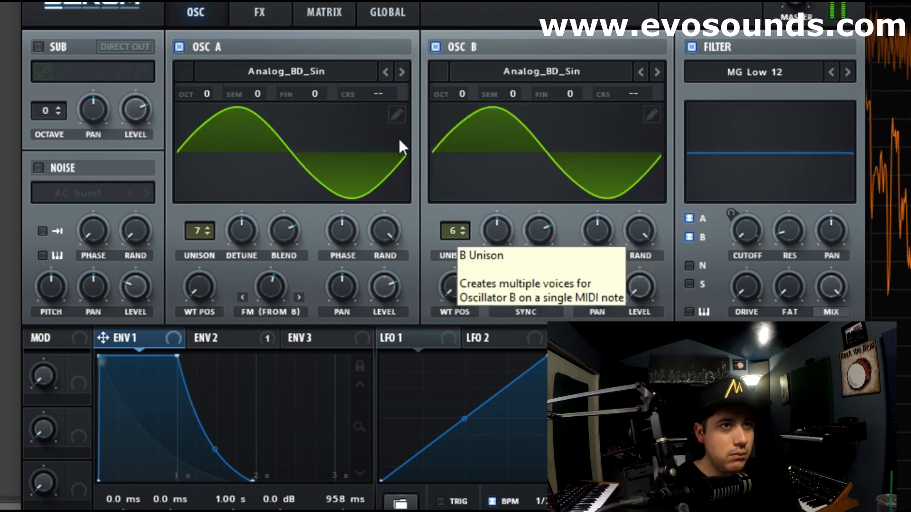
- Enable the Hyper/Dimension effect, turn the Hyper mix down to zero and adjust the Dimension mix
{"action": "left_click", "coordinate": [260, 13]}
{"action": "left_click", "coordinate": [50, 50]}
{"action": "left_click_drag", "start_coordinate": [548, 61], "coordinate": [542, 199]}
{"action": "left_click_drag", "start_coordinate": [784, 53], "coordinate": [785, 3]}
- Enable the Hall reverb with its decay set to 0.8 s, and switch on the compressor
{"action": "left_click", "coordinate": [58, 240]}
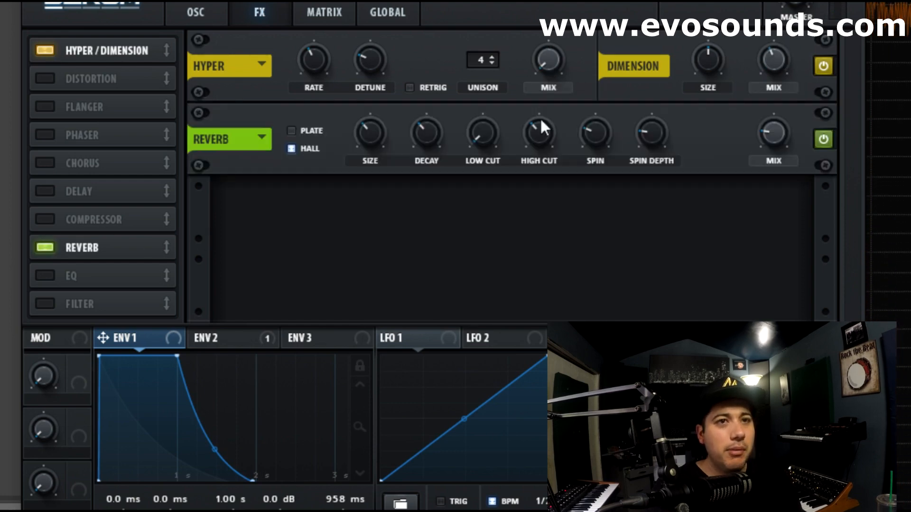
{"action": "left_click_drag", "start_coordinate": [429, 132], "coordinate": [278, 172]}
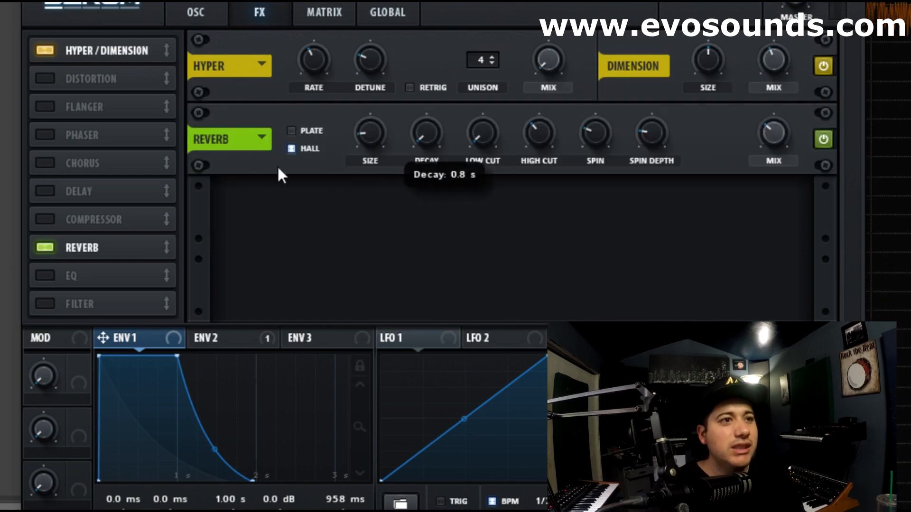
{"action": "left_click", "coordinate": [50, 220]}
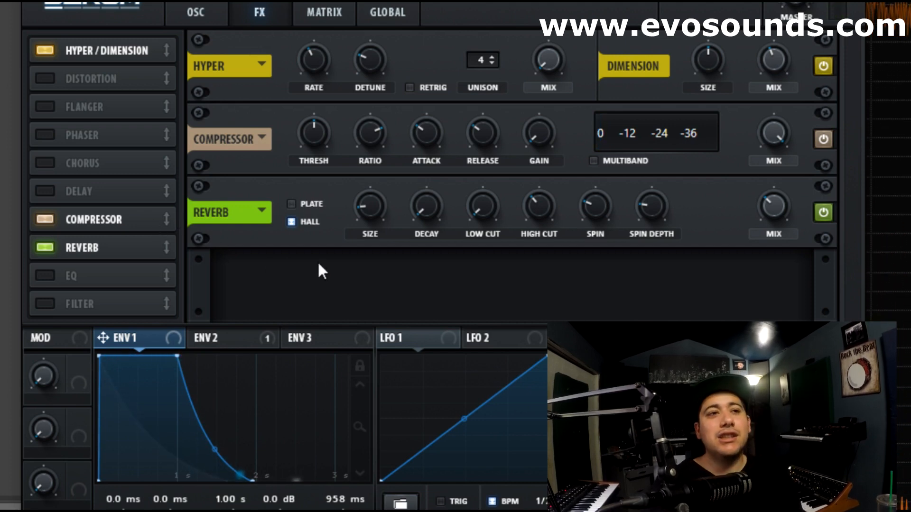
- Set oscillator B's warp mode to FM NoiseOsc, enable the AC hum1 noise oscillator and raise oscillator B's warp amount
{"action": "left_click", "coordinate": [220, 7]}
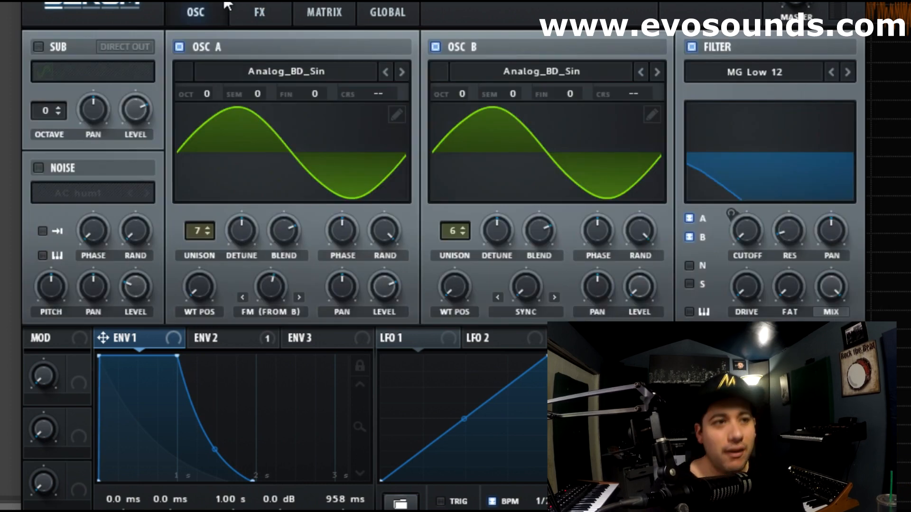
{"action": "left_click", "coordinate": [532, 314]}
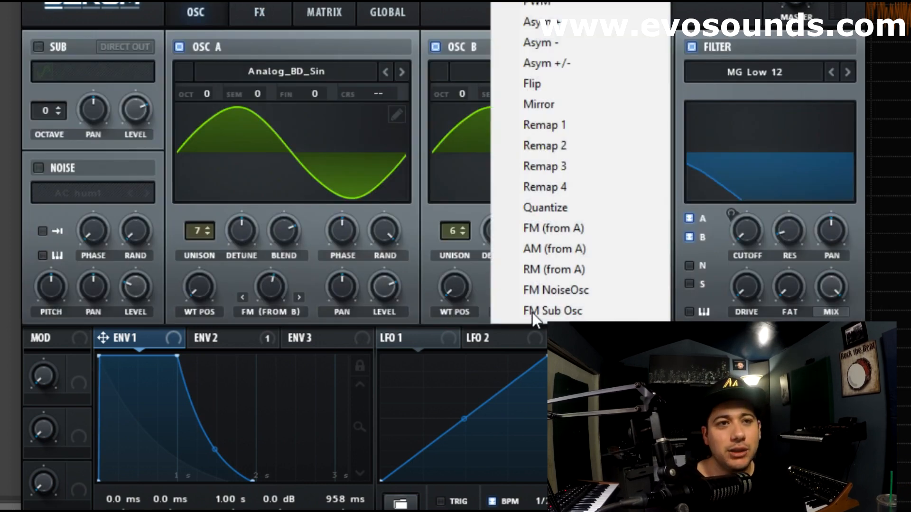
{"action": "left_click", "coordinate": [558, 291]}
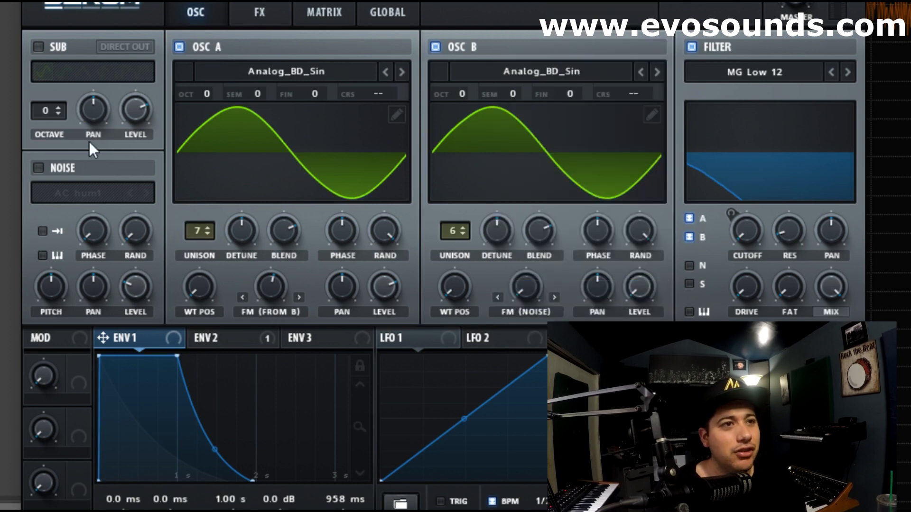
{"action": "left_click", "coordinate": [38, 168]}
{"action": "left_click_drag", "start_coordinate": [525, 286], "coordinate": [689, 280]}
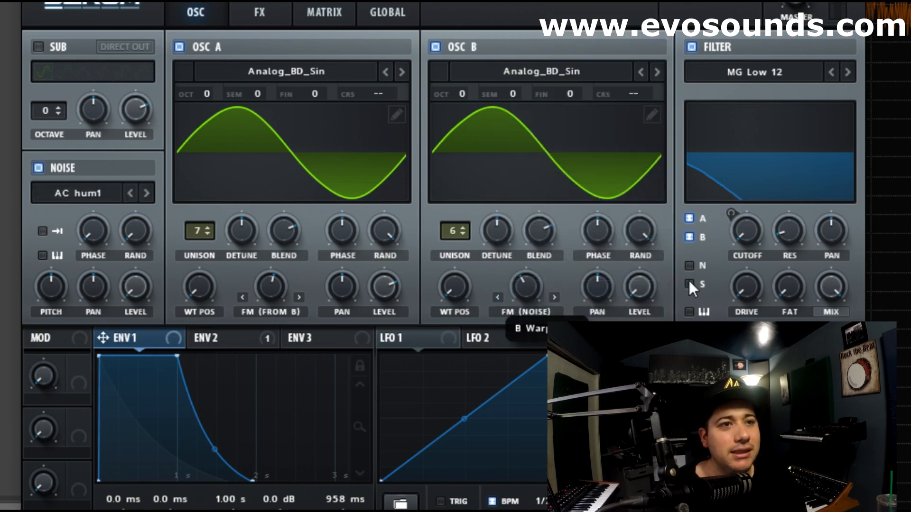